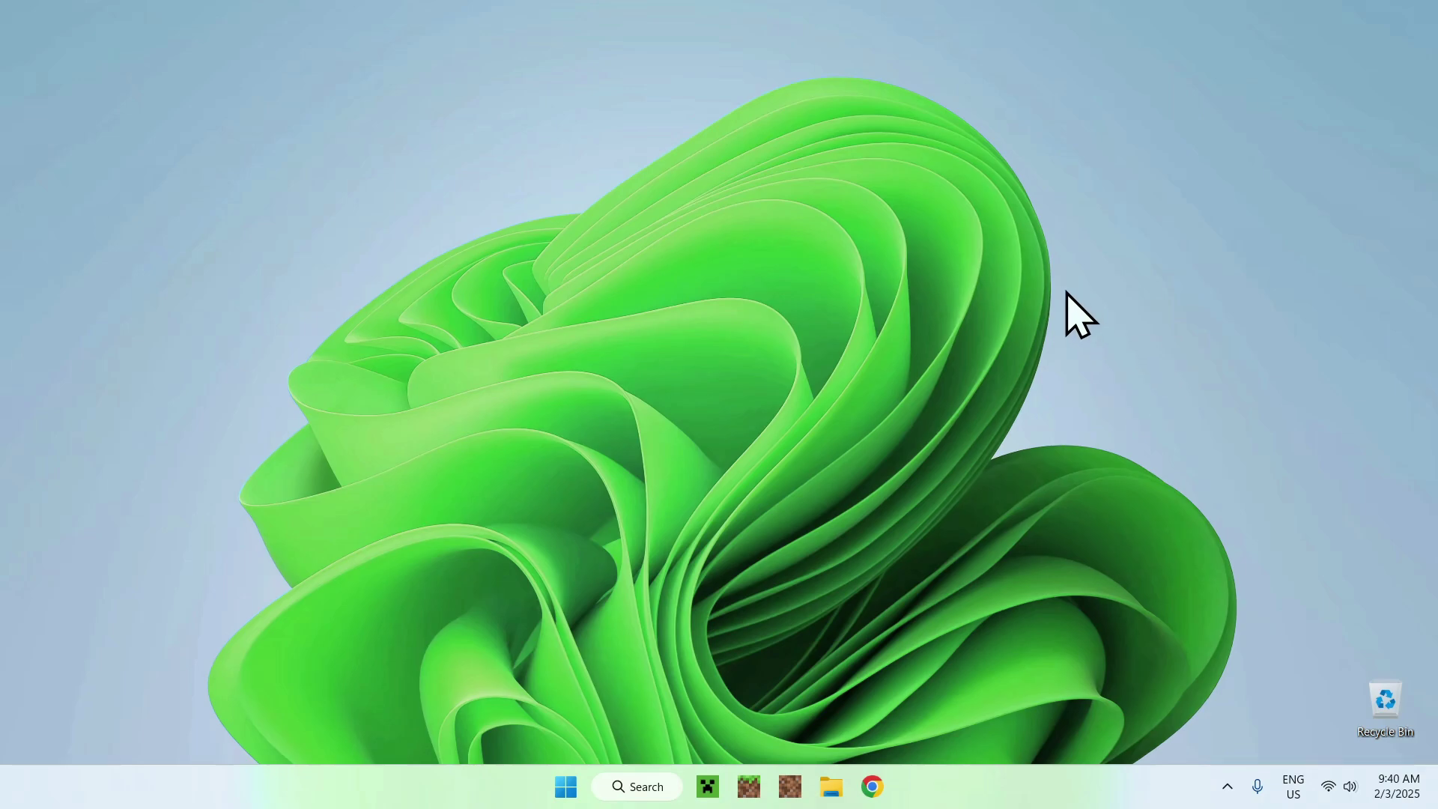
- Open Google Chrome, search the web for Modrinth and open the modrinth.com site
{"action": "left_click", "coordinate": [873, 787]}
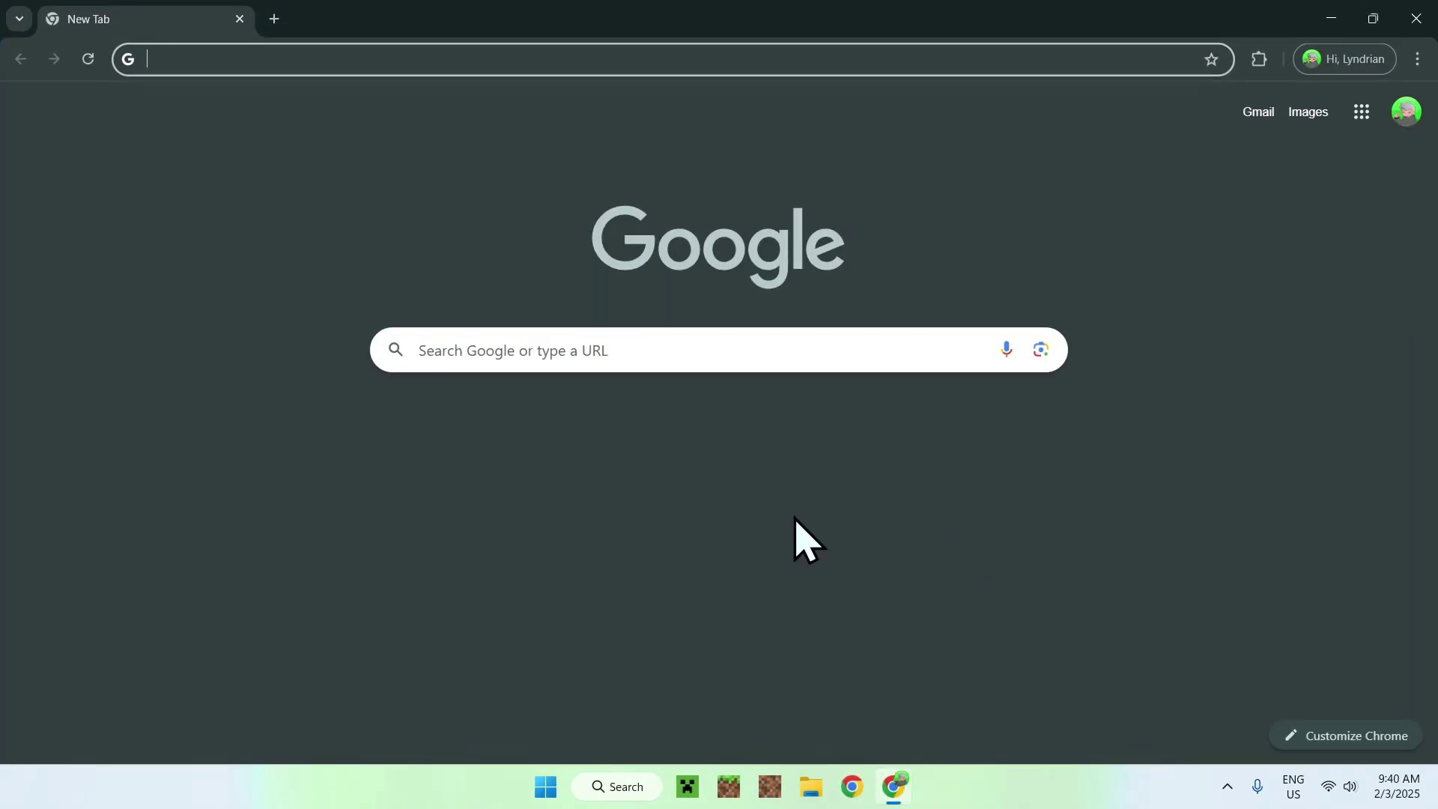
{"action": "left_click", "coordinate": [853, 349]}
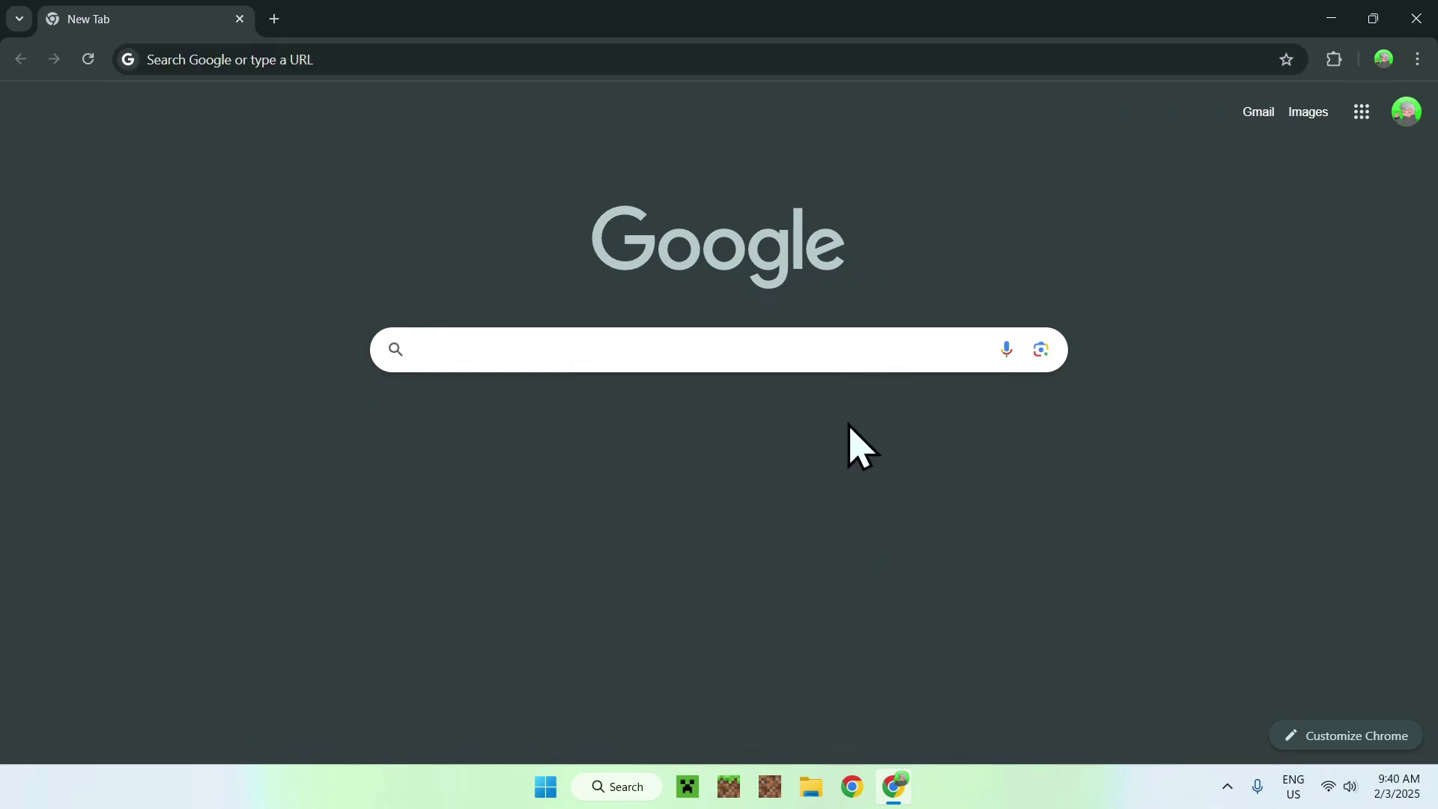
{"action": "type", "text": "Modrinth"}
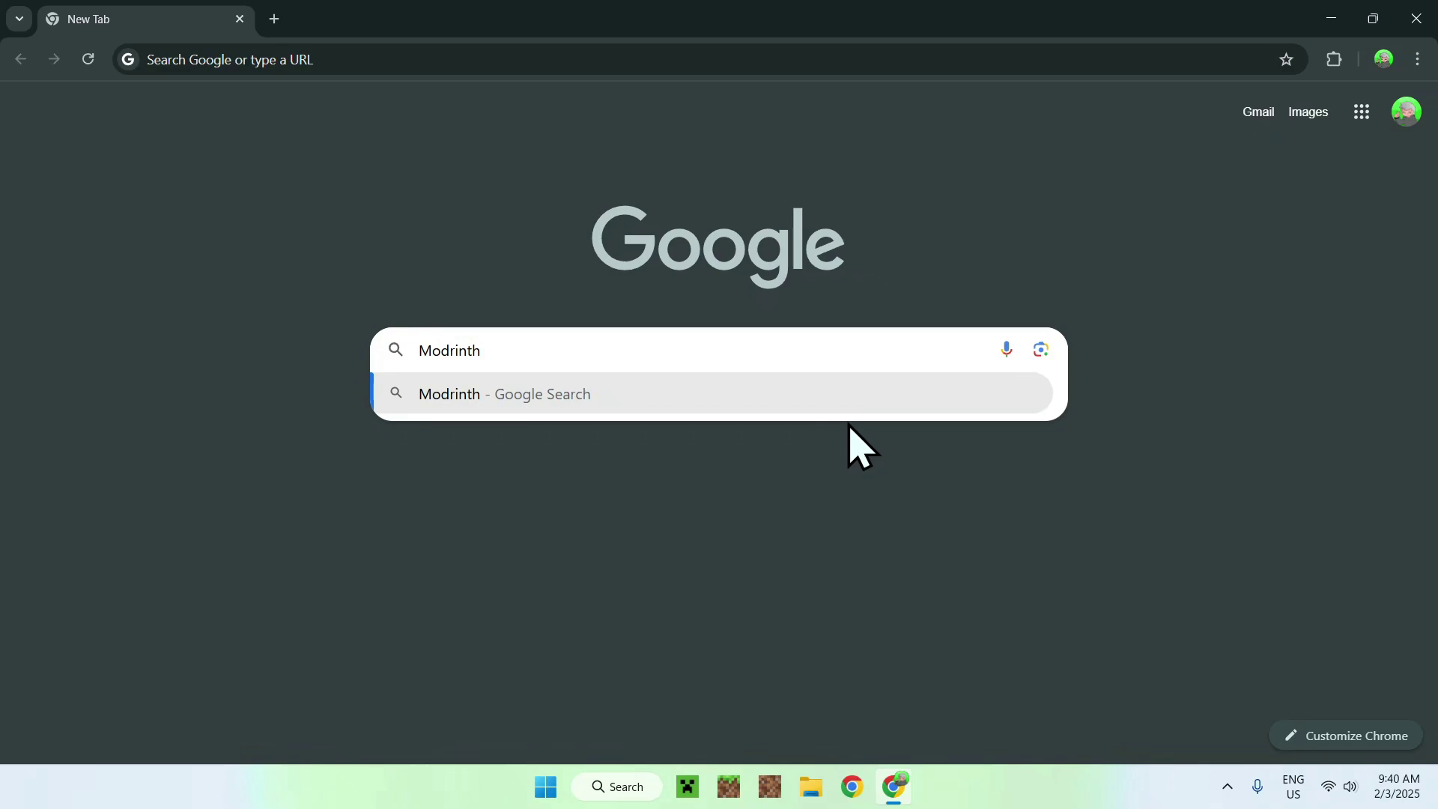
{"action": "key", "text": "Return"}
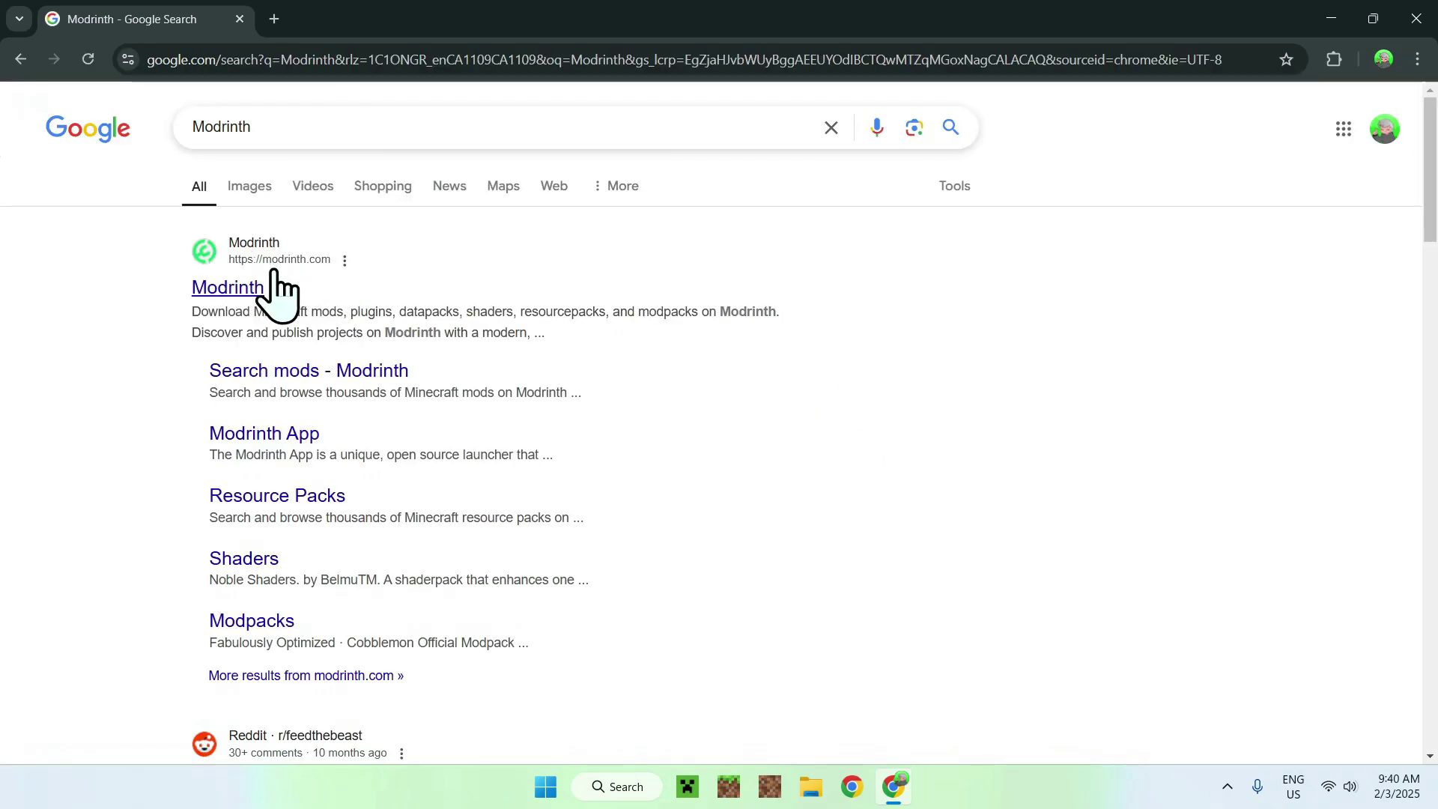
{"action": "left_click", "coordinate": [232, 289]}
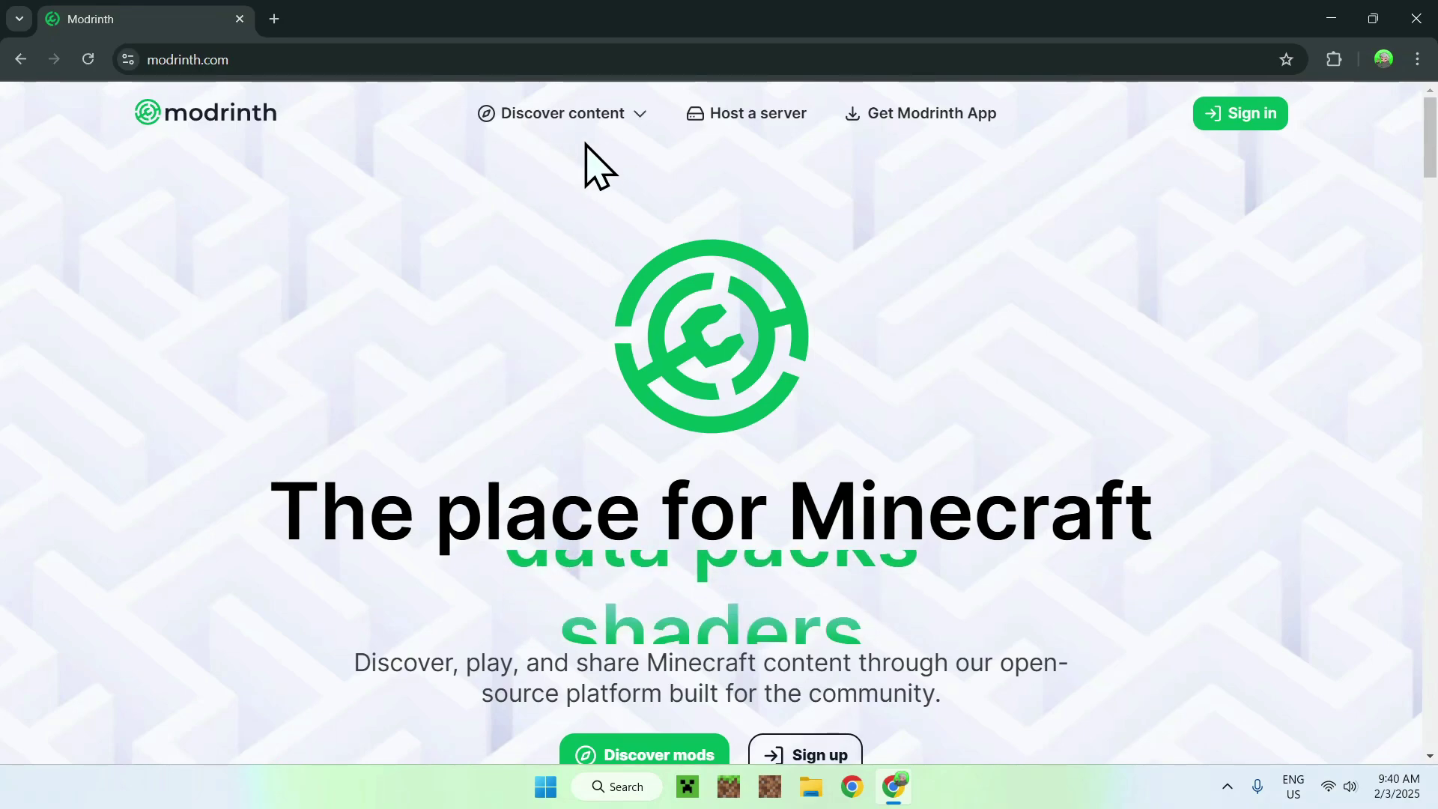
- Browse Modrinth's Shaders category and search it for "Bloop Shaders"
{"action": "left_click", "coordinate": [547, 122]}
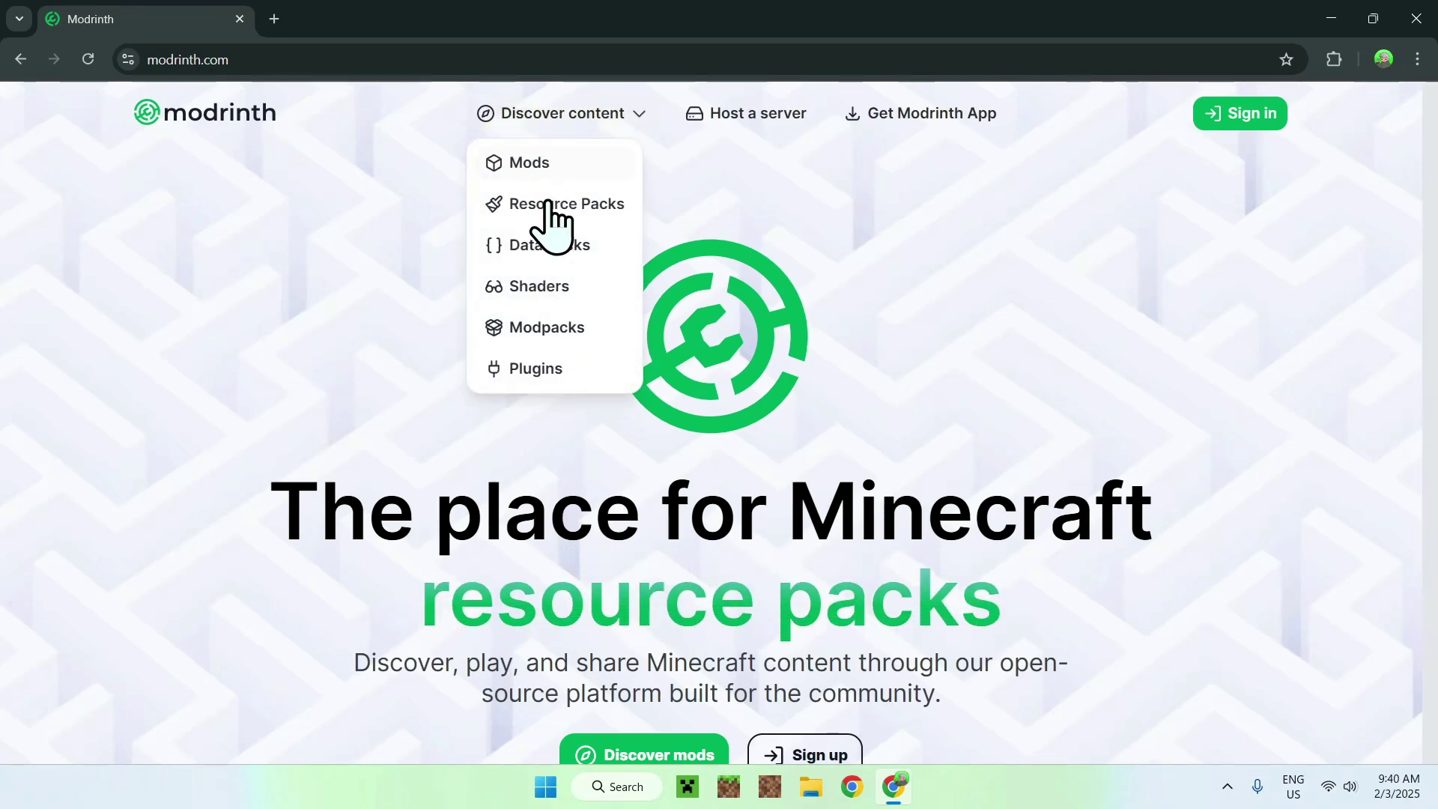
{"action": "left_click", "coordinate": [549, 288]}
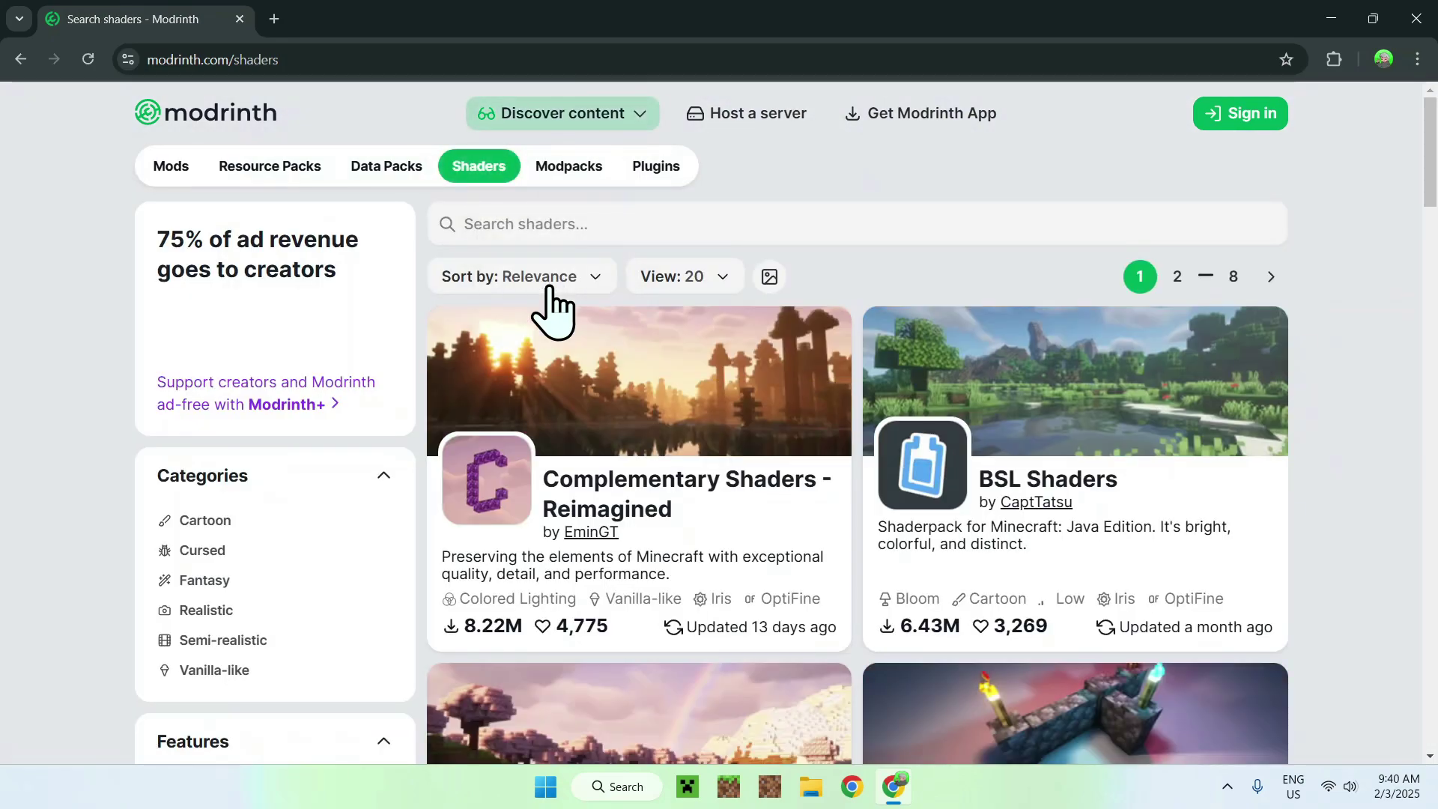
{"action": "left_click", "coordinate": [824, 225]}
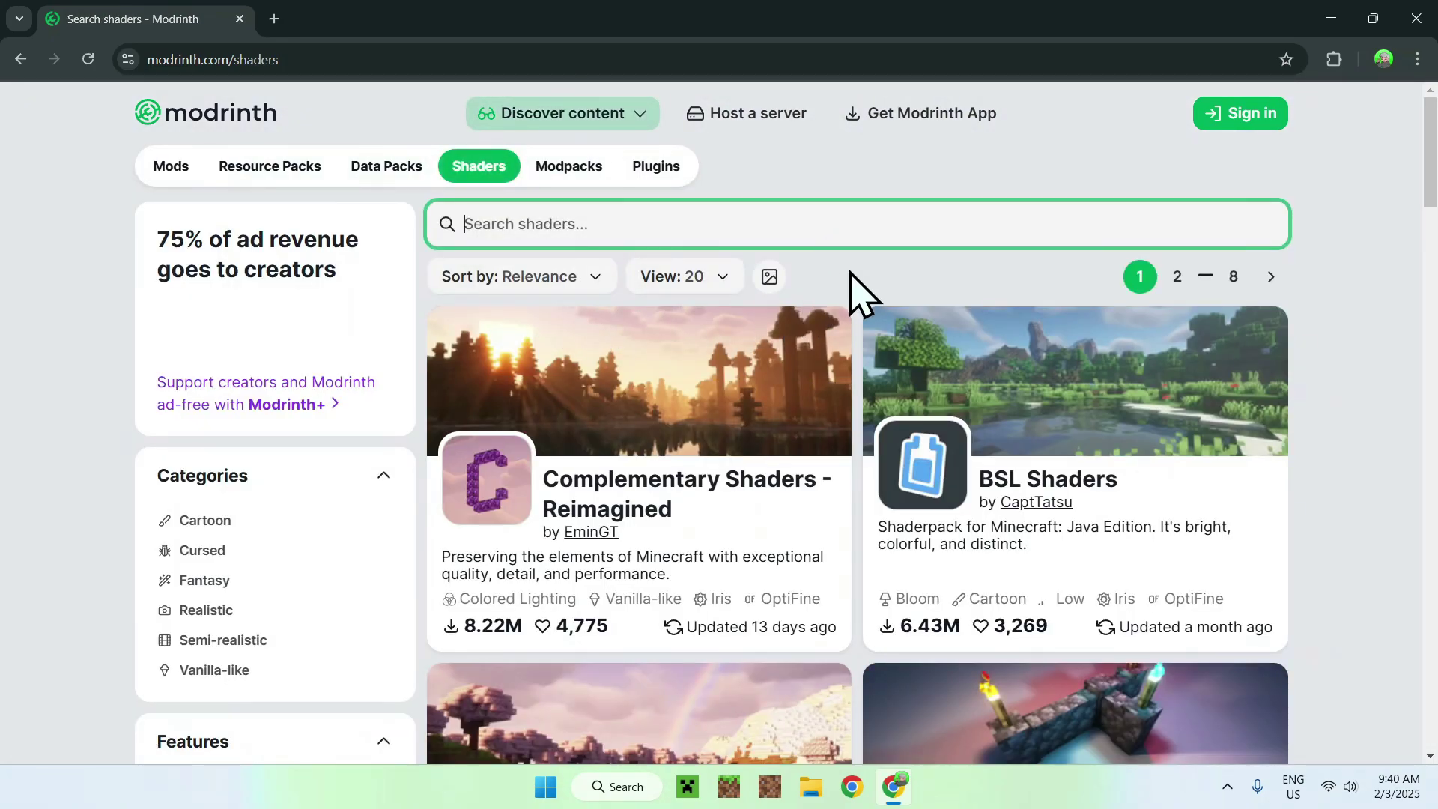
{"action": "type", "text": "Bloop"}
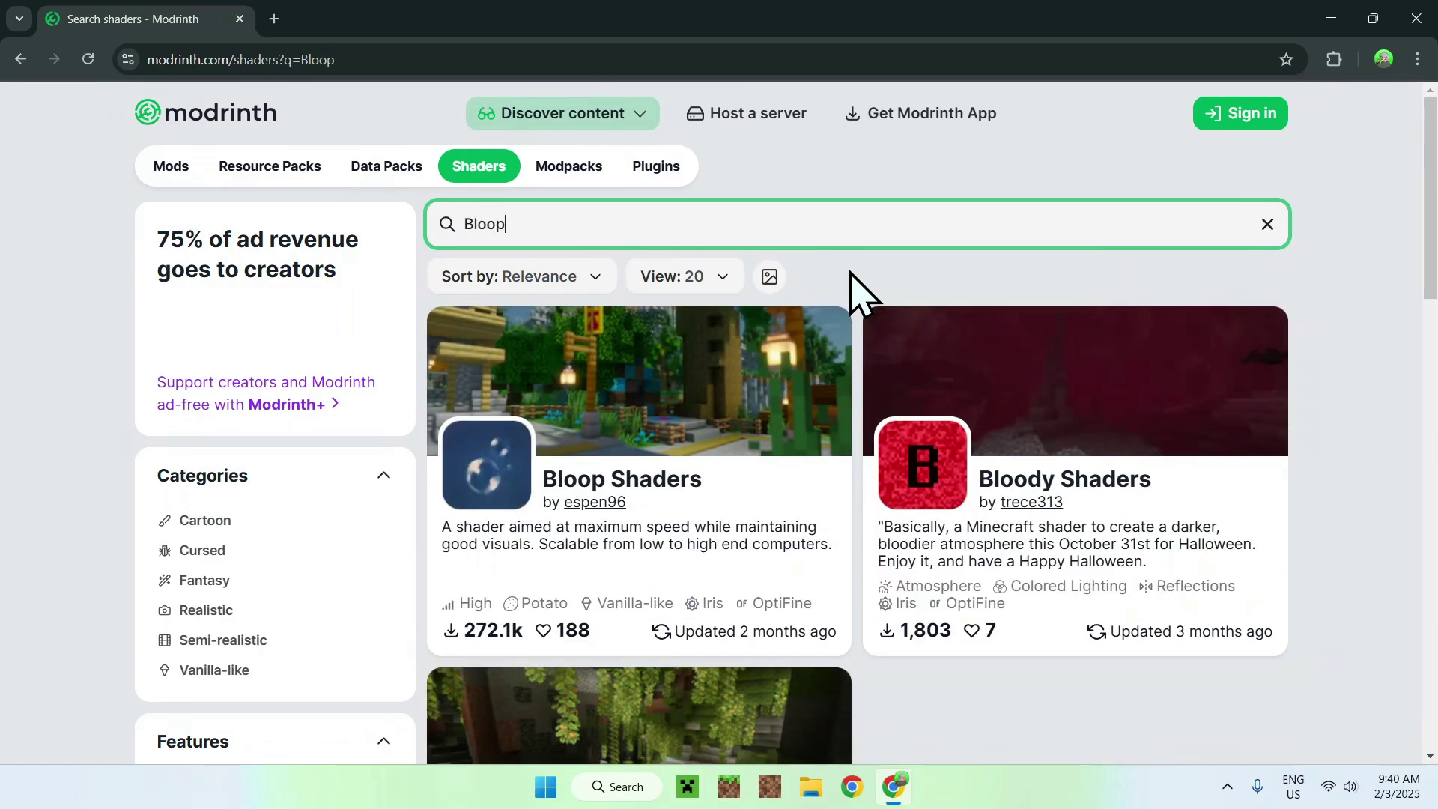
{"action": "type", "text": " Shaders"}
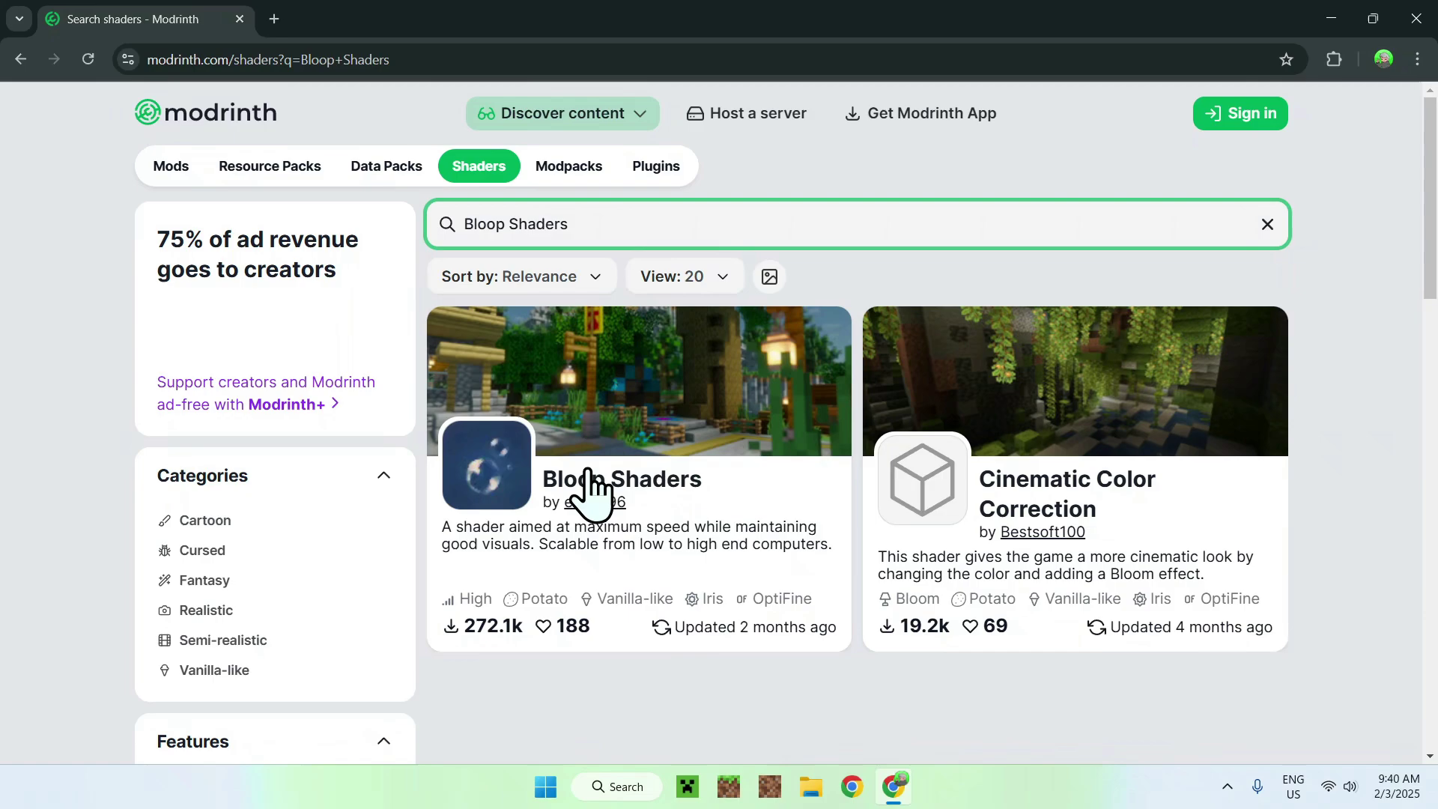
- Download version 1.6.0 of Bloop Shaders from its list of versions
{"action": "left_click", "coordinate": [623, 477]}
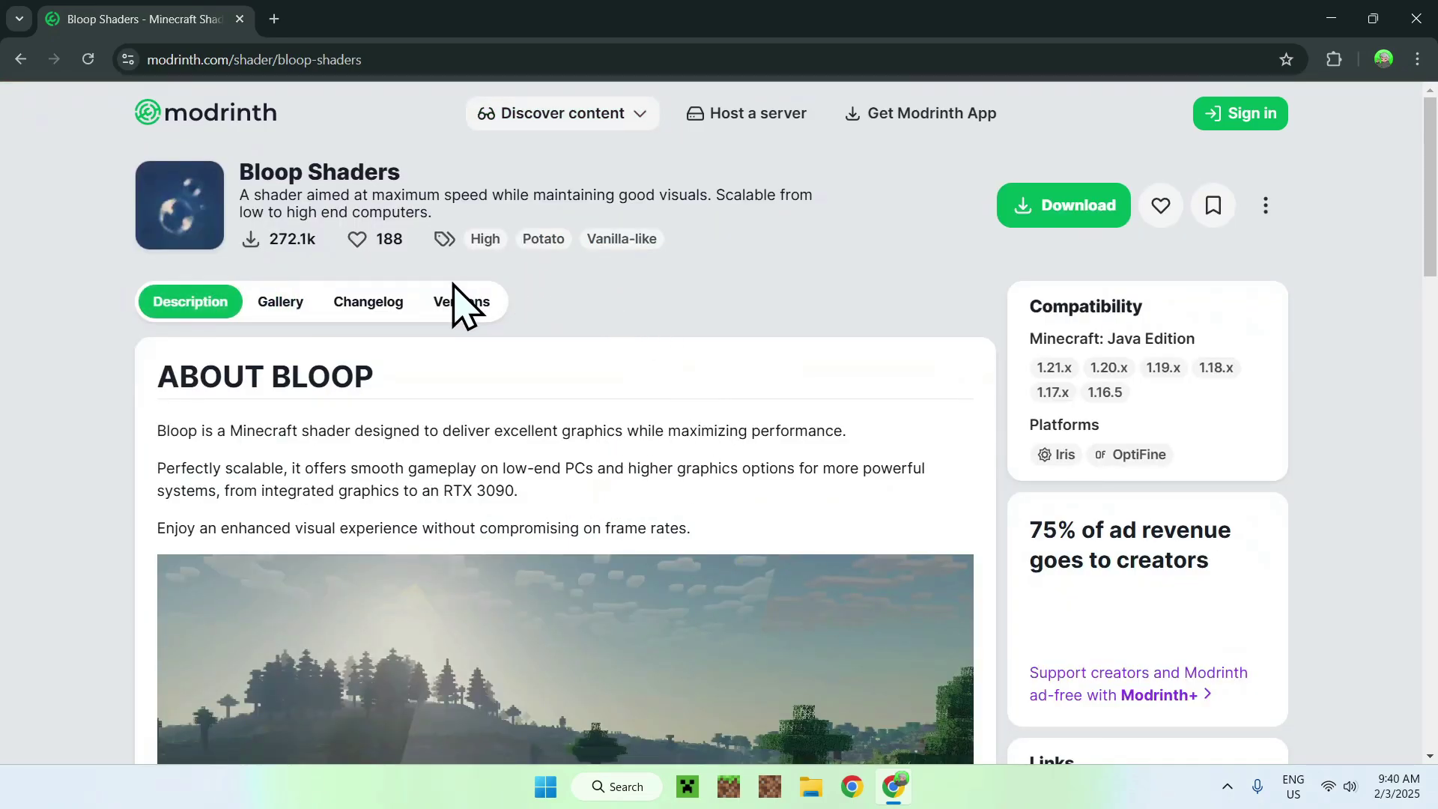
{"action": "left_click", "coordinate": [452, 304]}
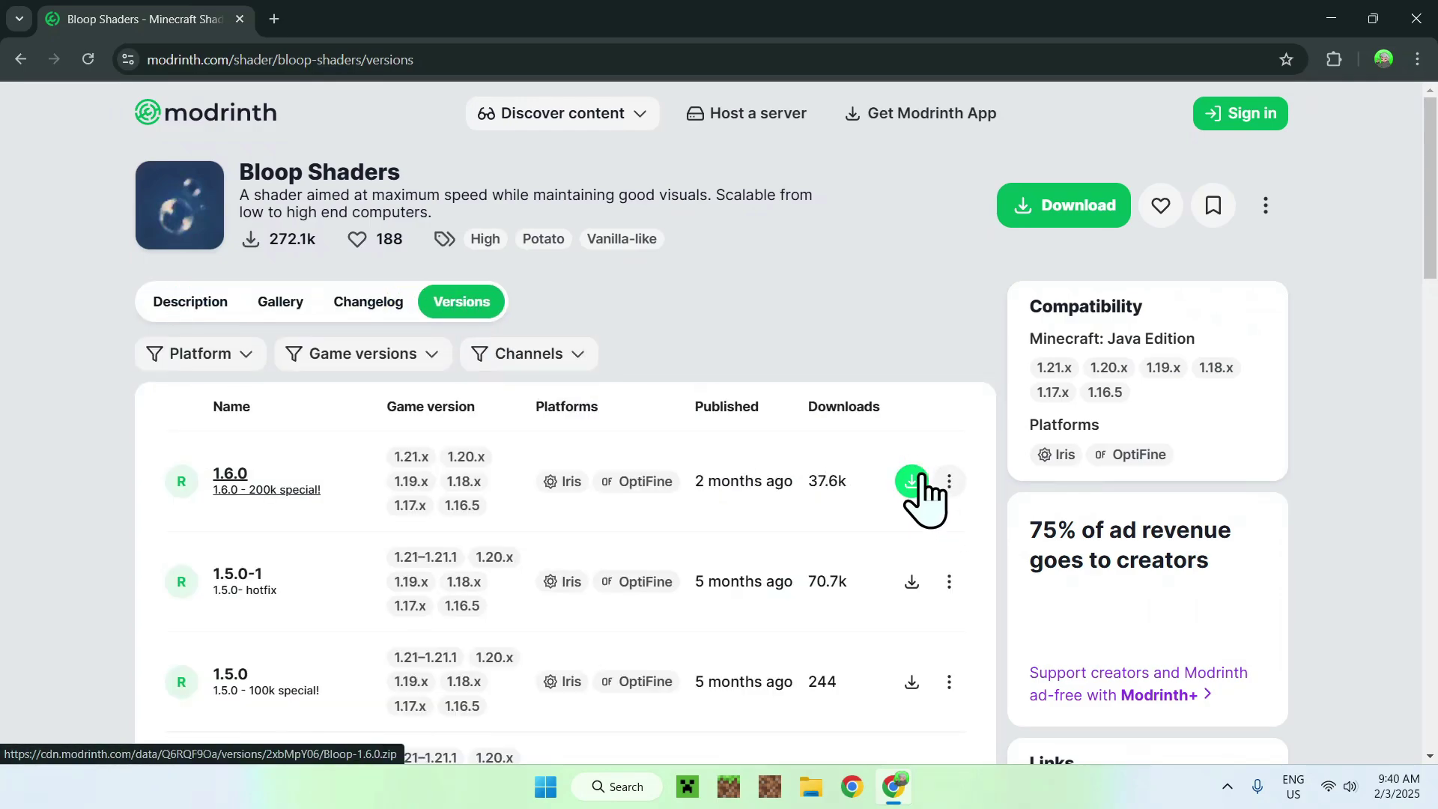
{"action": "left_click", "coordinate": [911, 481]}
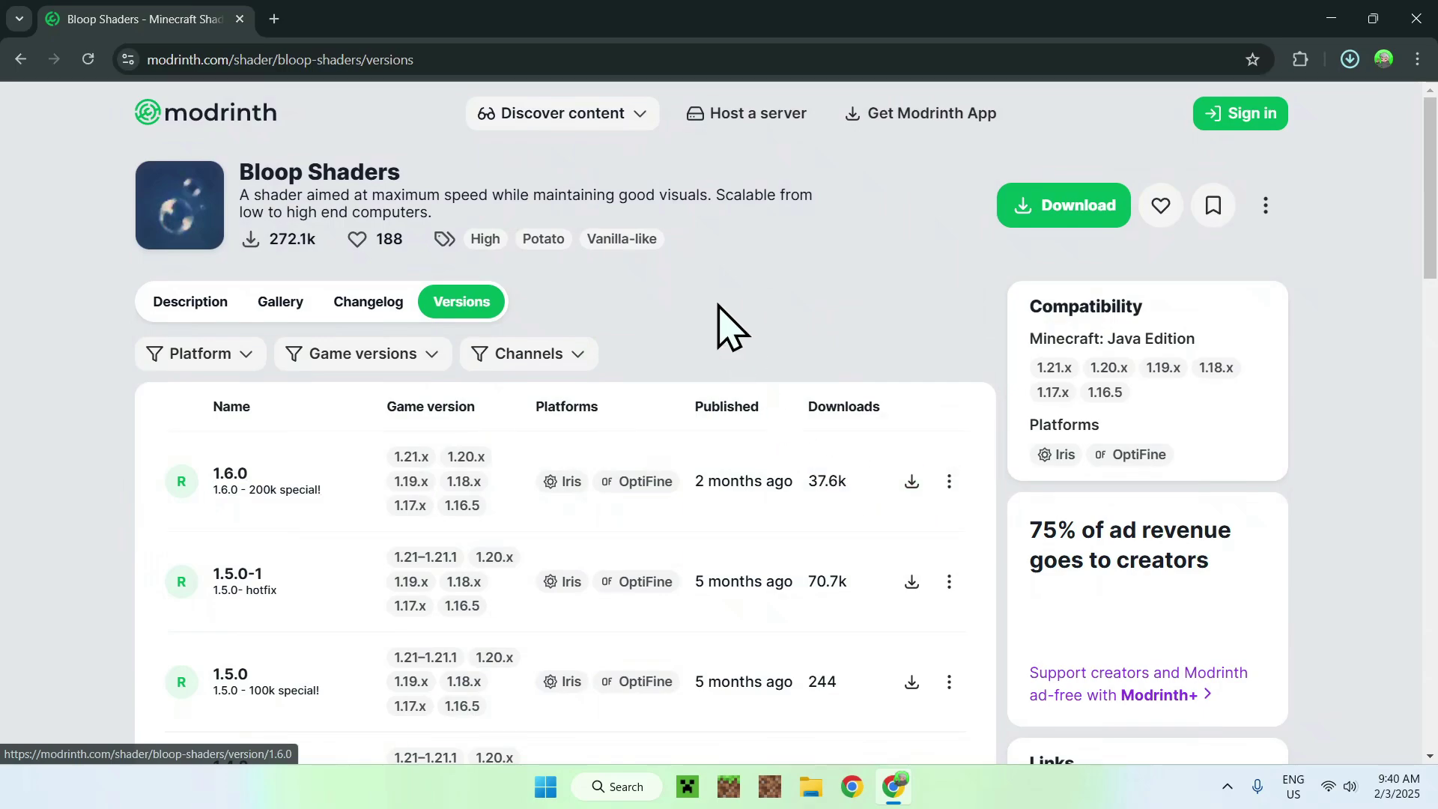
- Search the web for "Iris Shaders" in a new browser tab
{"action": "left_click", "coordinate": [275, 18]}
{"action": "left_click", "coordinate": [455, 349]}
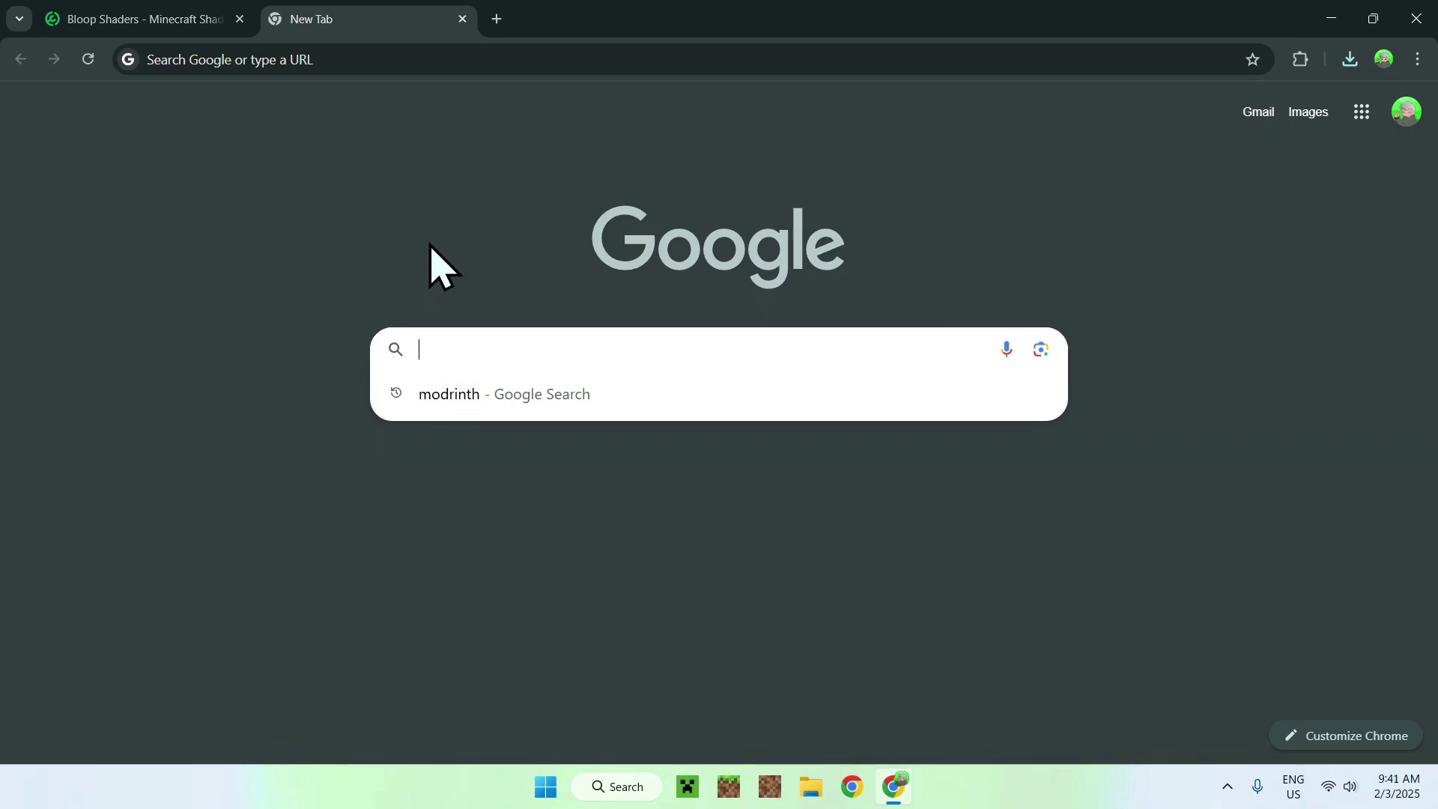
{"action": "type", "text": "l"}
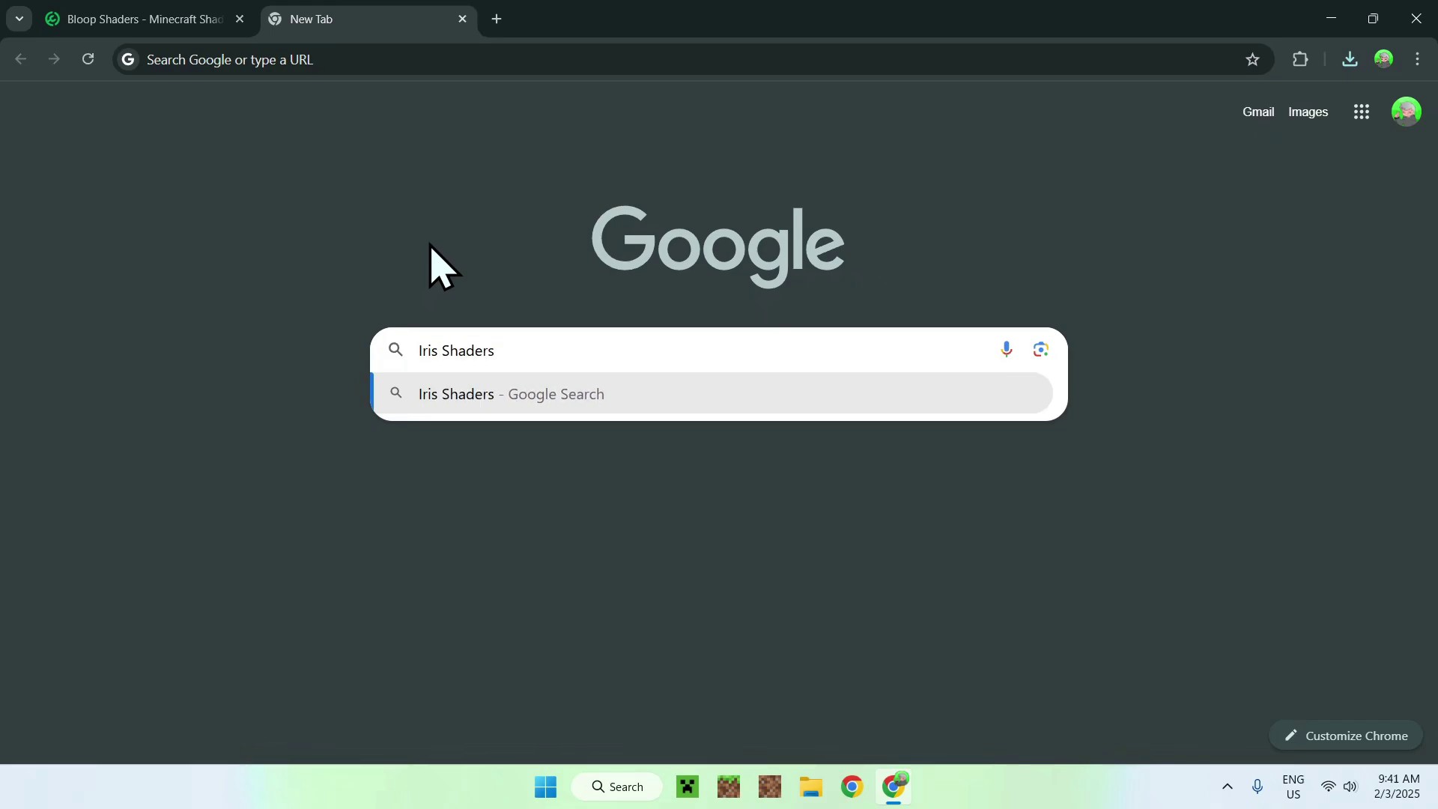
{"action": "type", "text": "ris Shaders"}
{"action": "key", "text": "Return"}
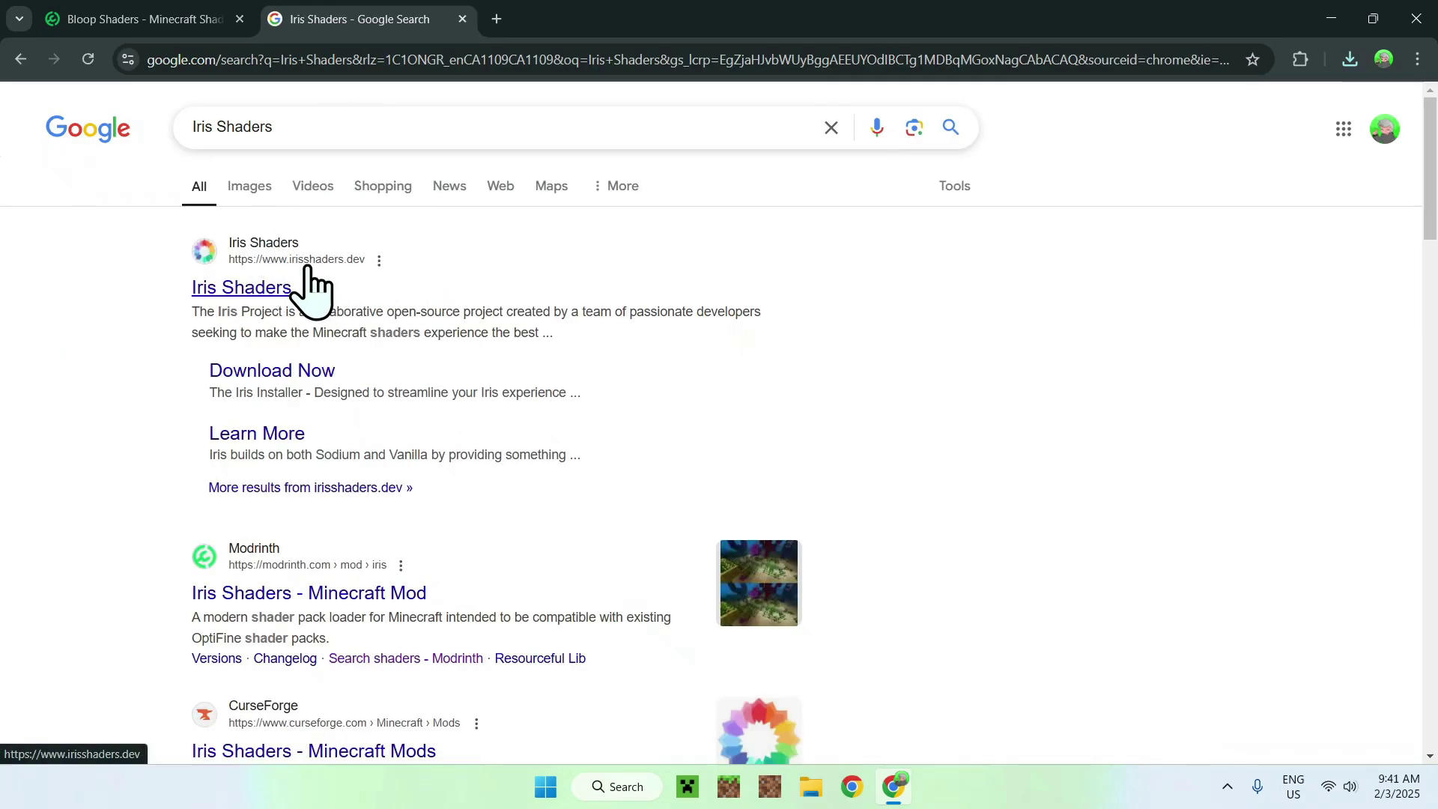
- Download the Iris installer's universal JAR from the official irisshaders.dev site
{"action": "left_click", "coordinate": [229, 288]}
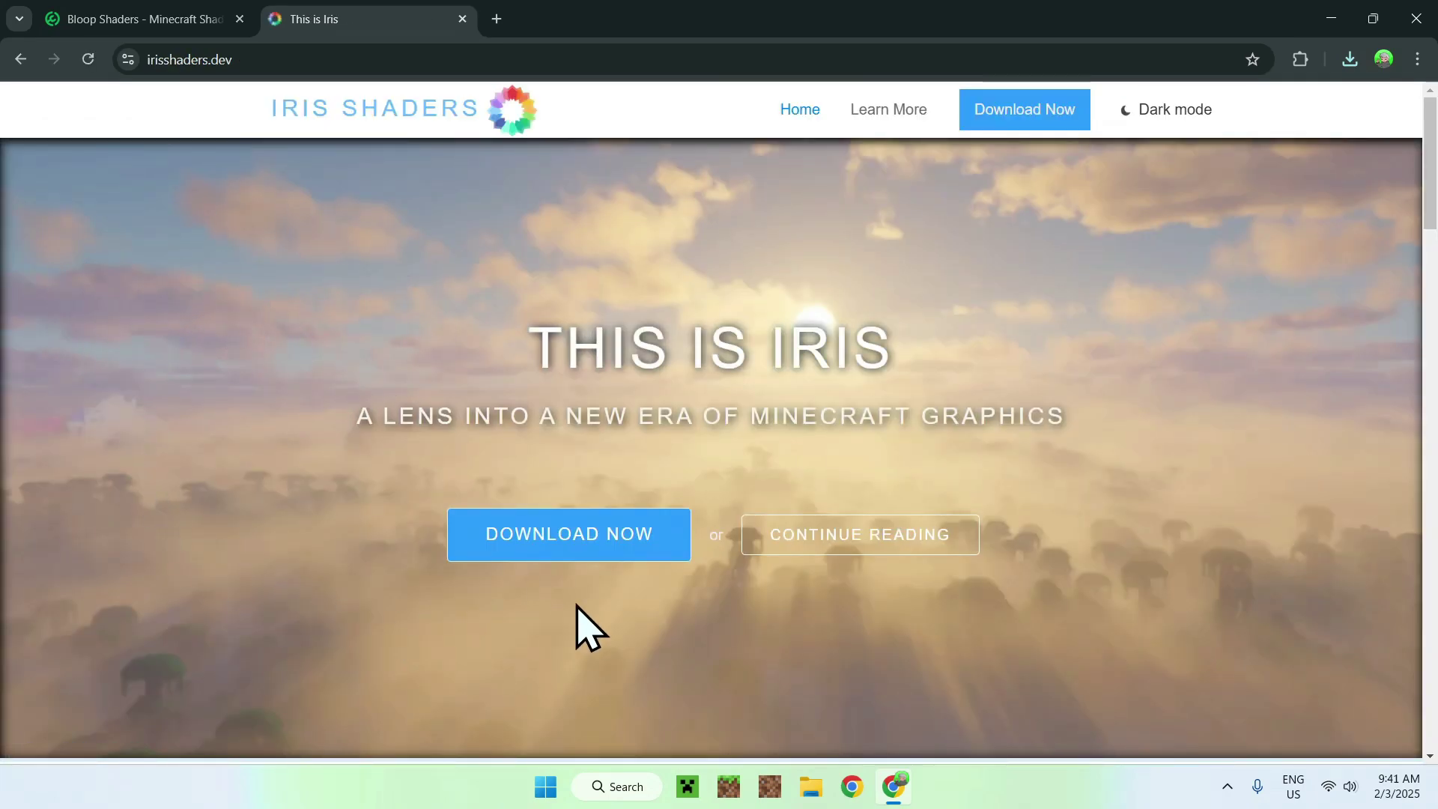
{"action": "left_click", "coordinate": [559, 571]}
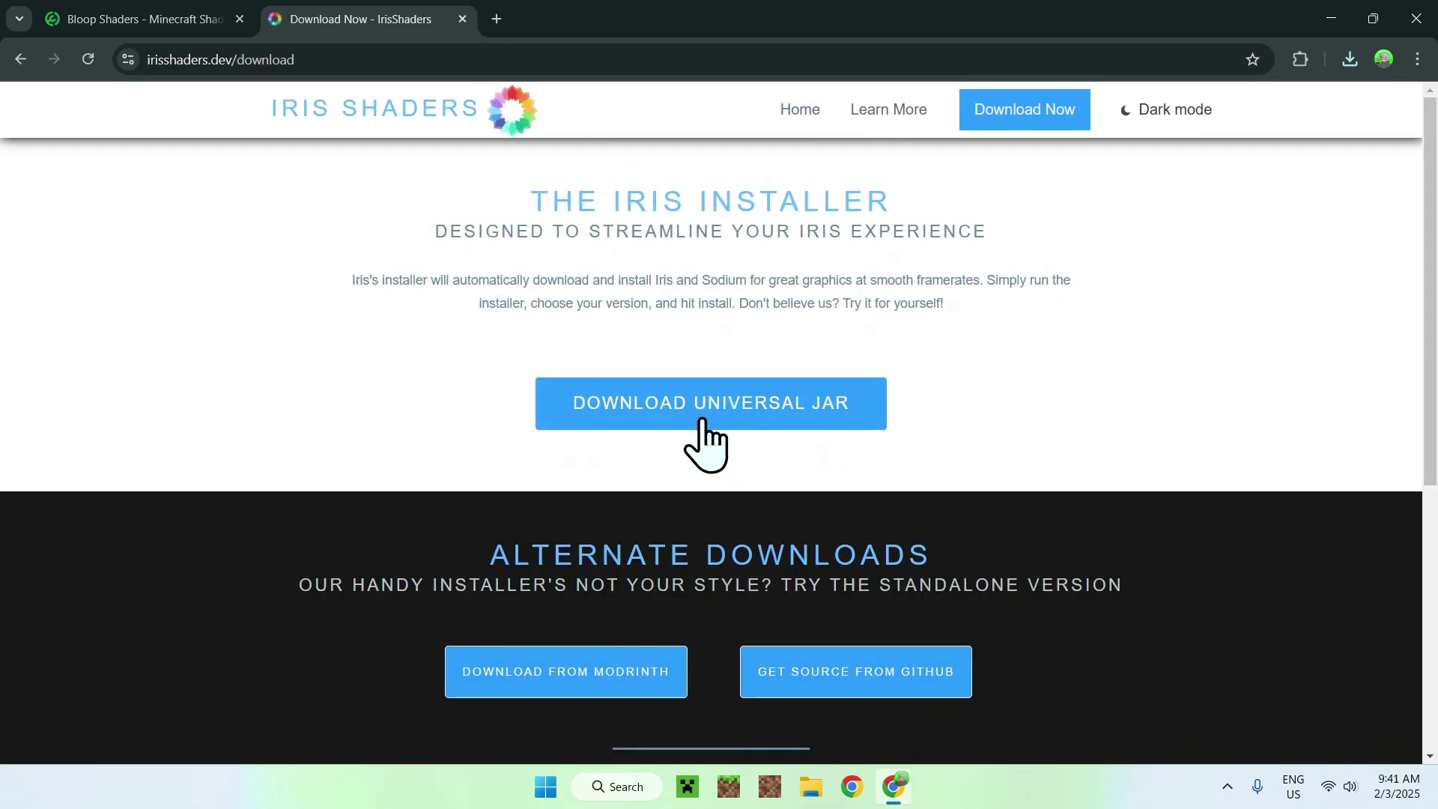
{"action": "left_click", "coordinate": [702, 426]}
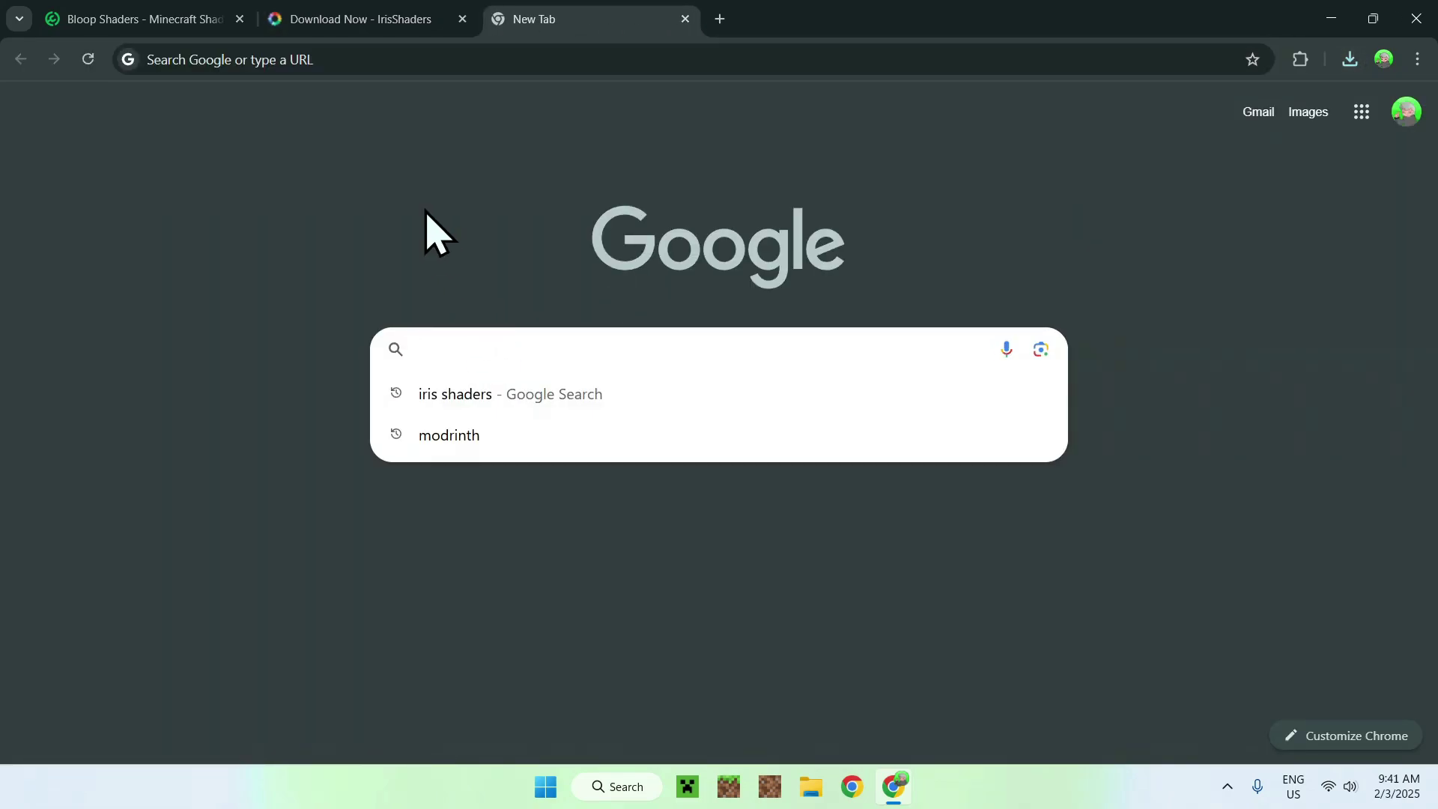
- Search the web for "JDK 23" in a separate tab and open Oracle's Java Downloads page
{"action": "type", "text": "JDK 23"}
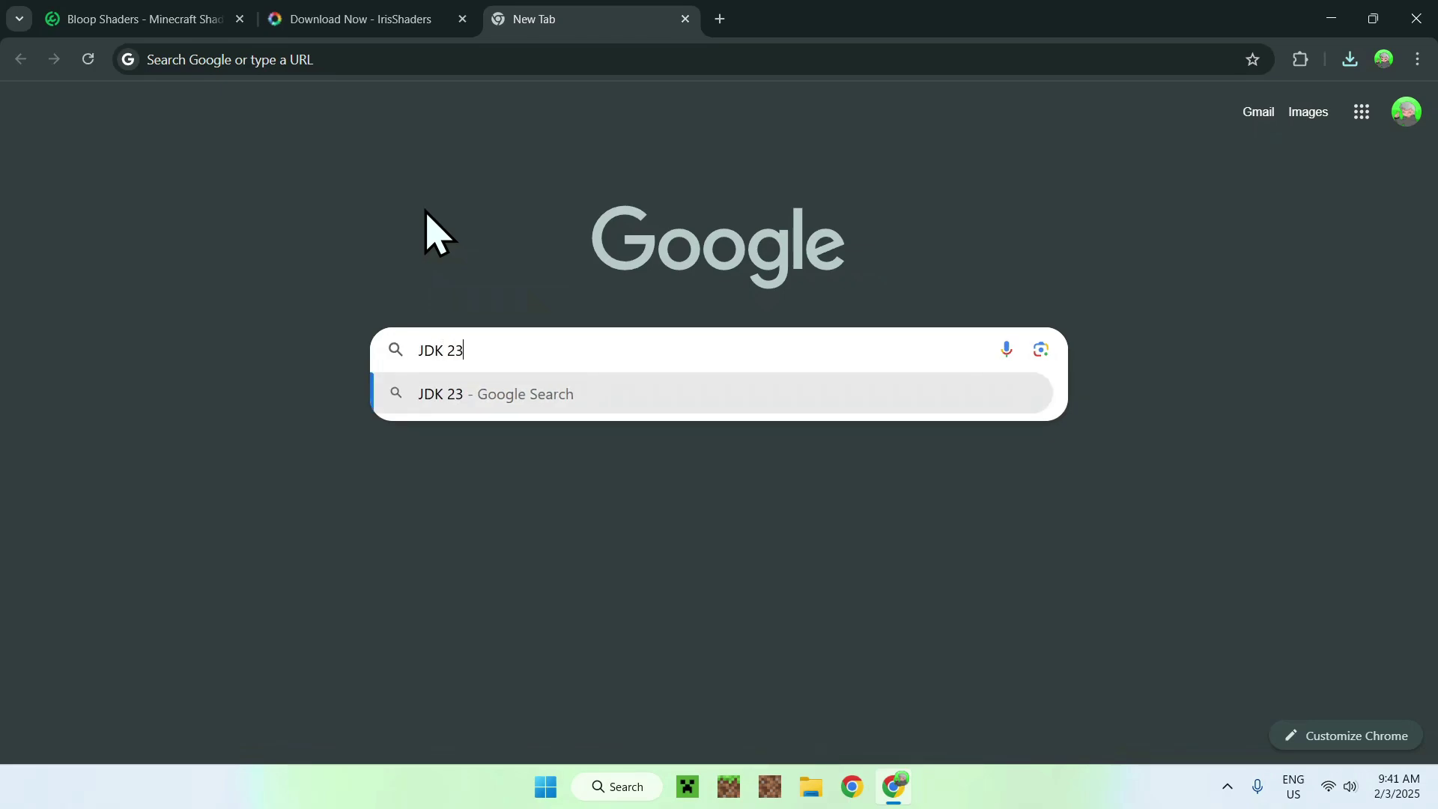
{"action": "key", "text": "Return"}
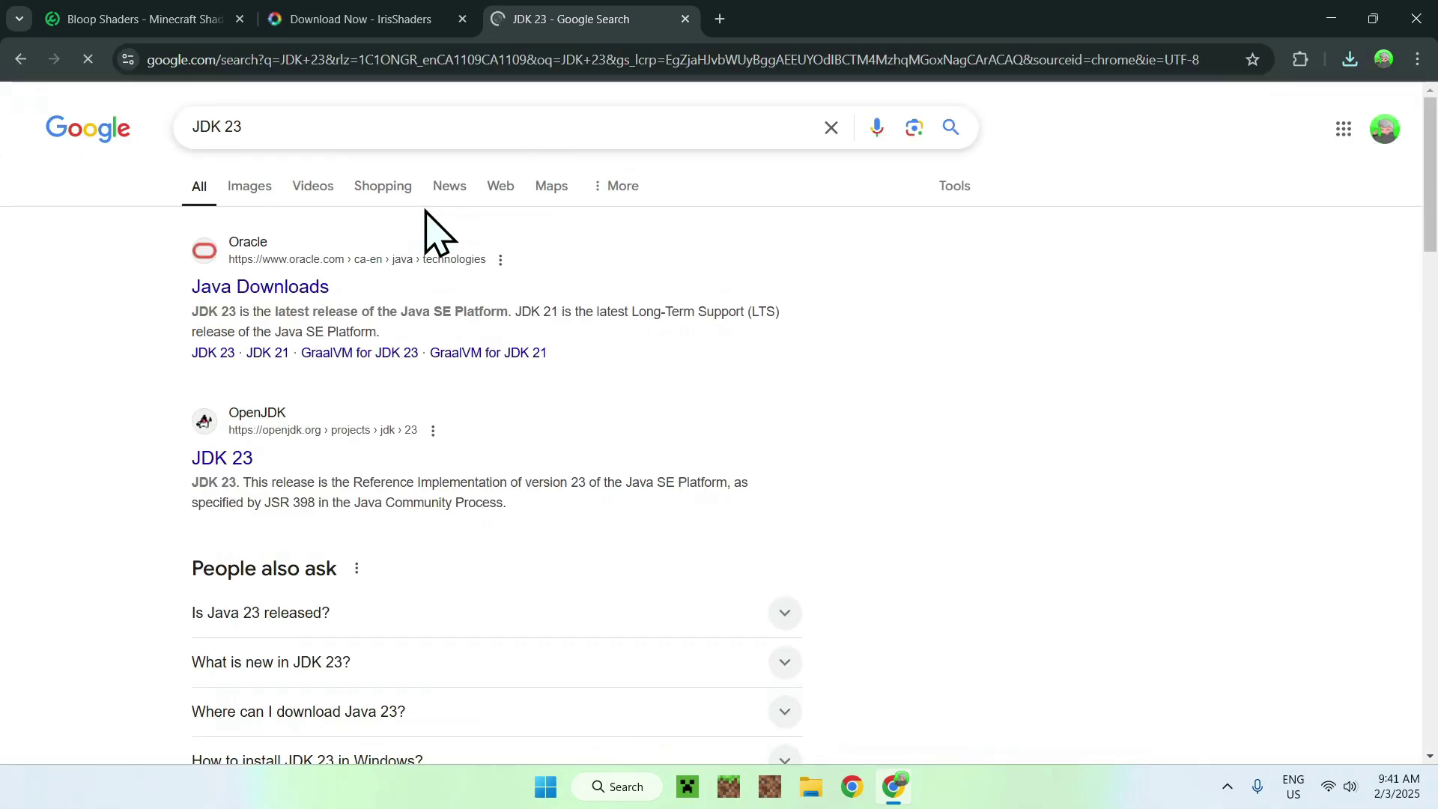
{"action": "left_click", "coordinate": [261, 290]}
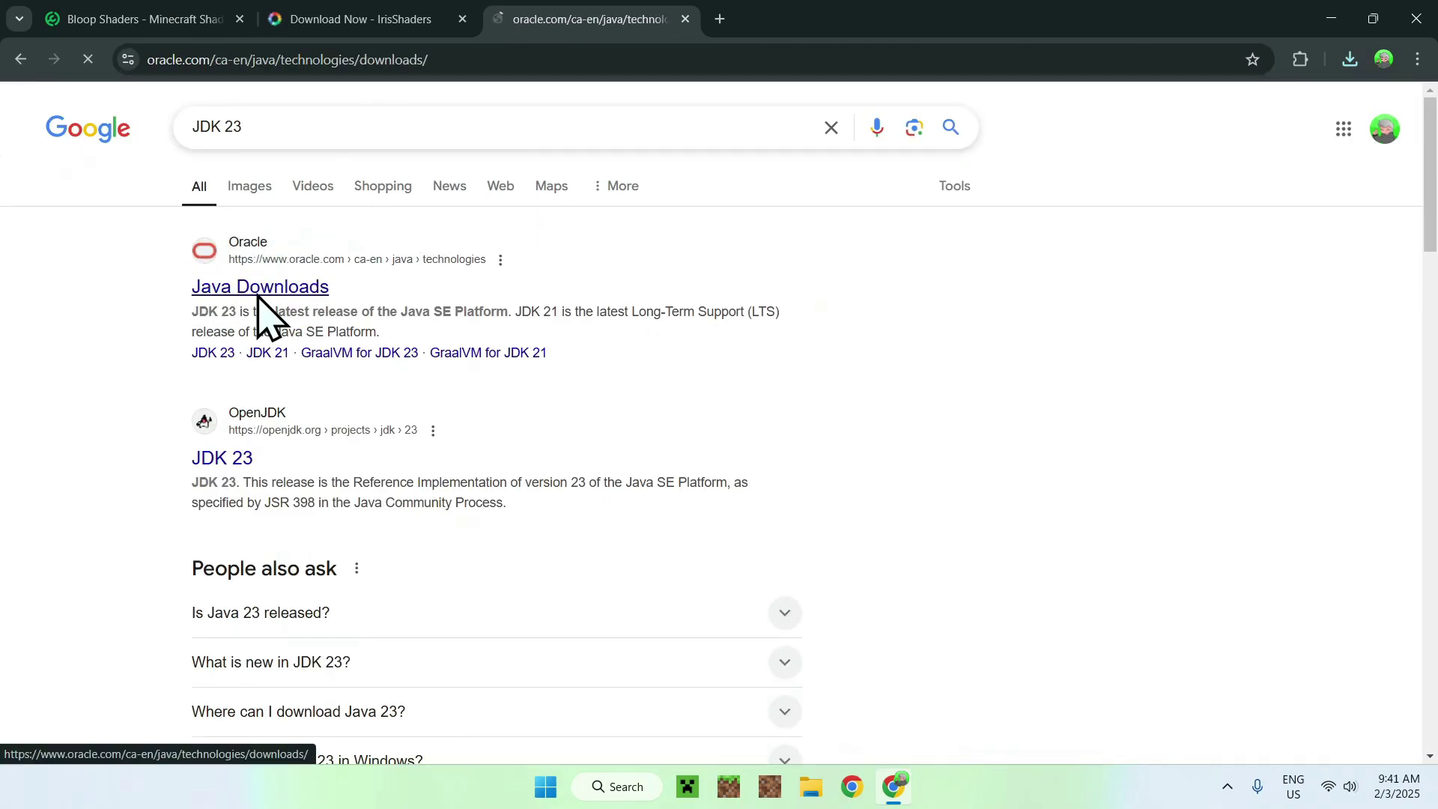
{"action": "left_click", "coordinate": [372, 360]}
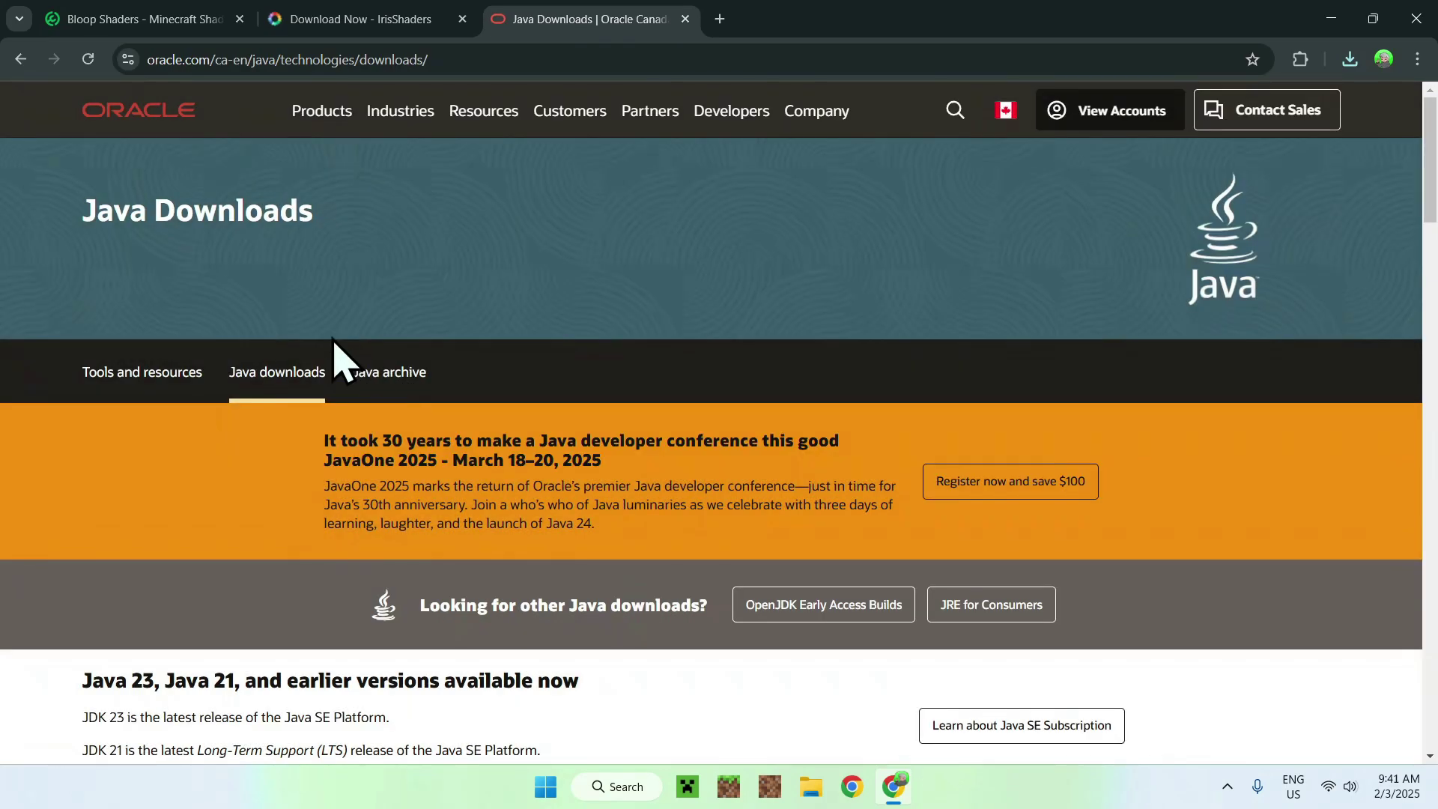
- Locate and highlight the x64 Installer entry among the JDK 23 downloads for Windows, and close the browser
{"action": "scroll", "coordinate": [54, 294], "scroll_direction": "down", "scroll_amount": 5}
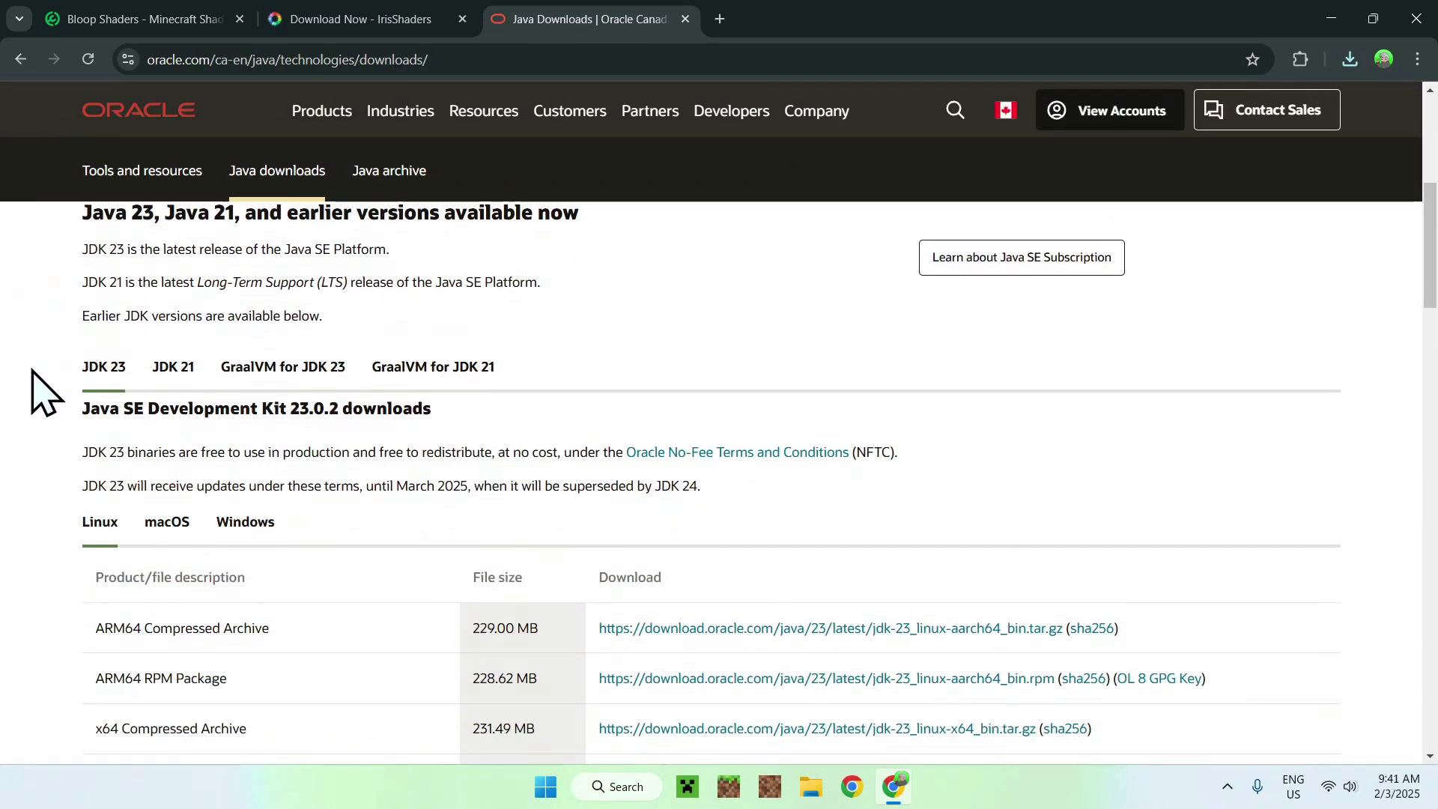
{"action": "left_click", "coordinate": [225, 526]}
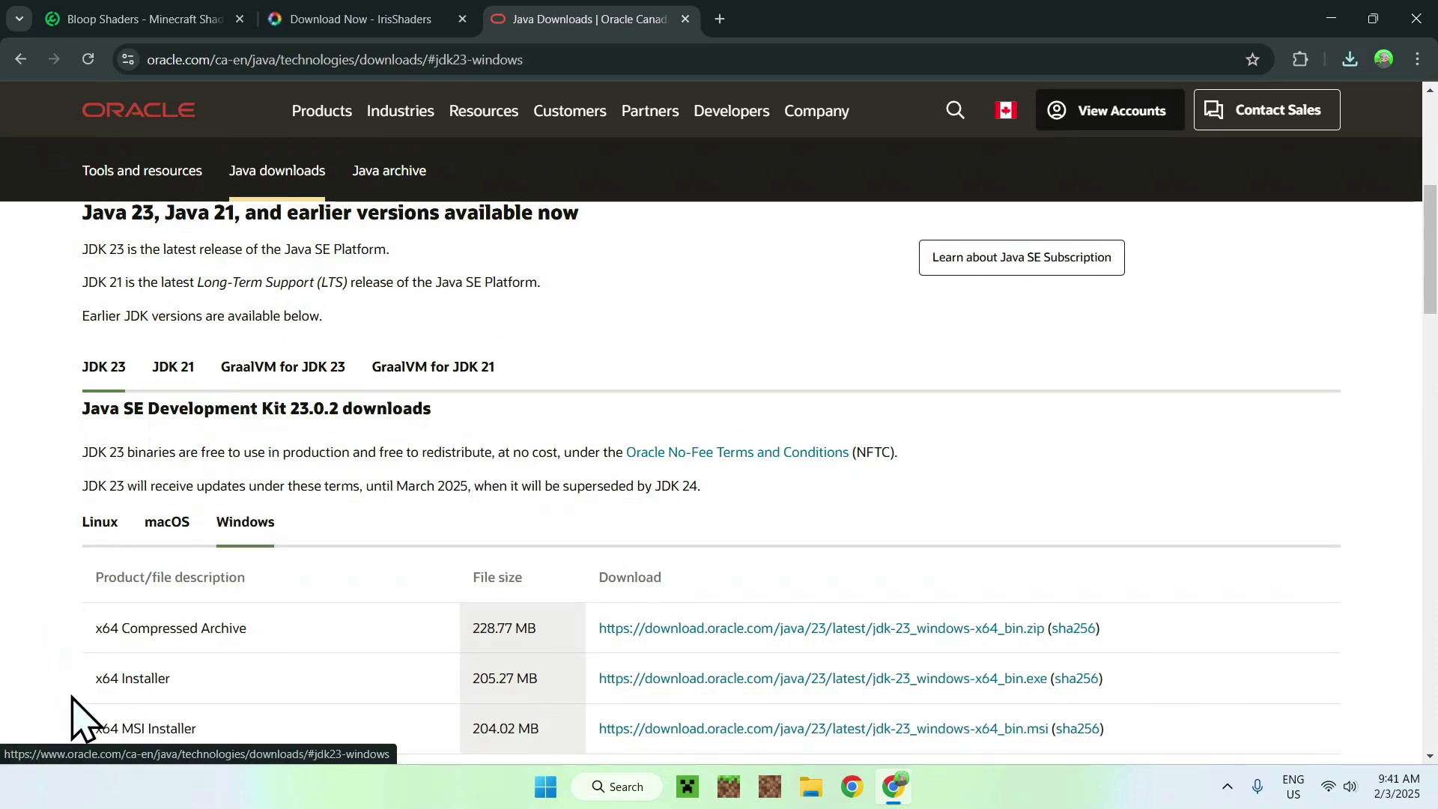
{"action": "left_click_drag", "start_coordinate": [96, 680], "coordinate": [176, 680]}
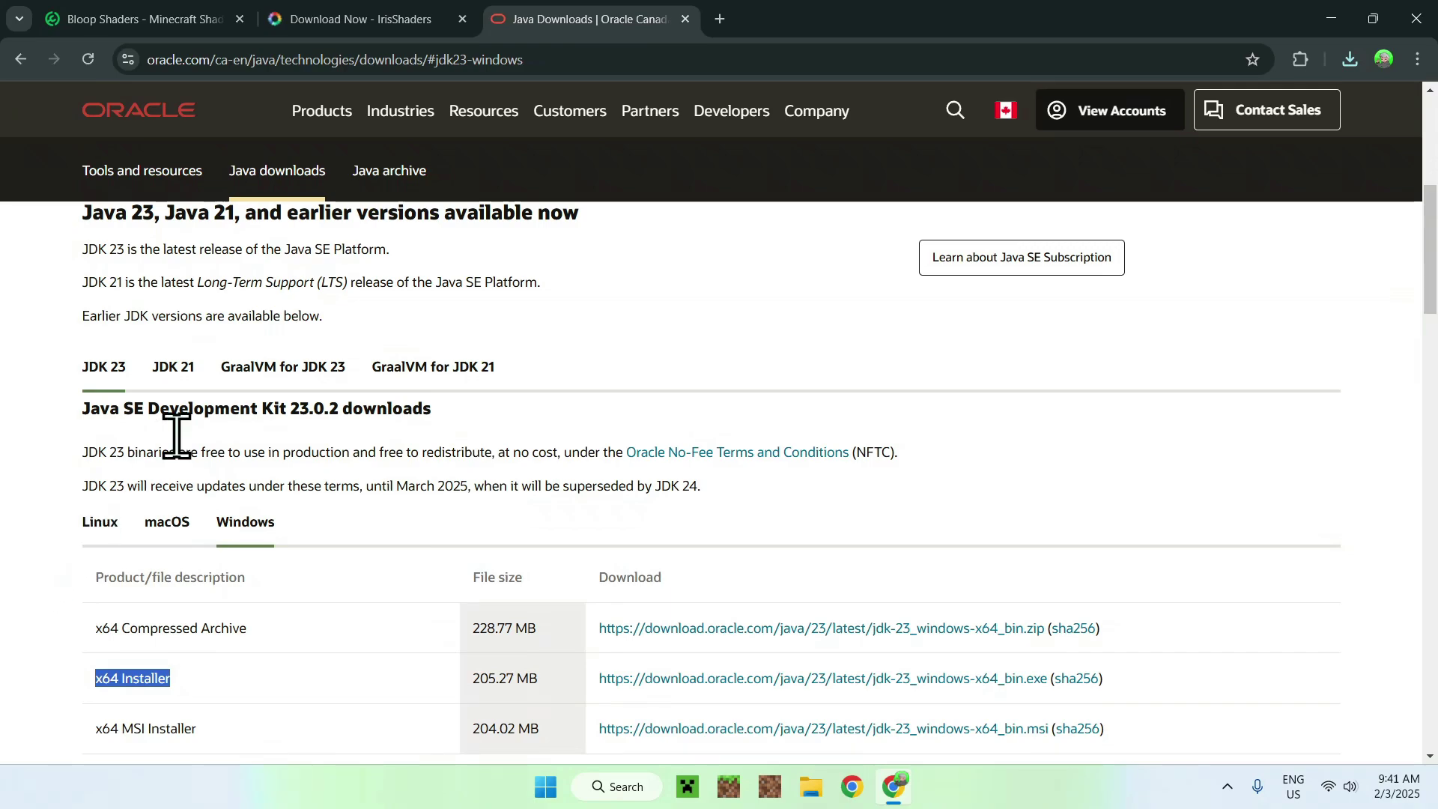
{"action": "left_click", "coordinate": [1415, 22]}
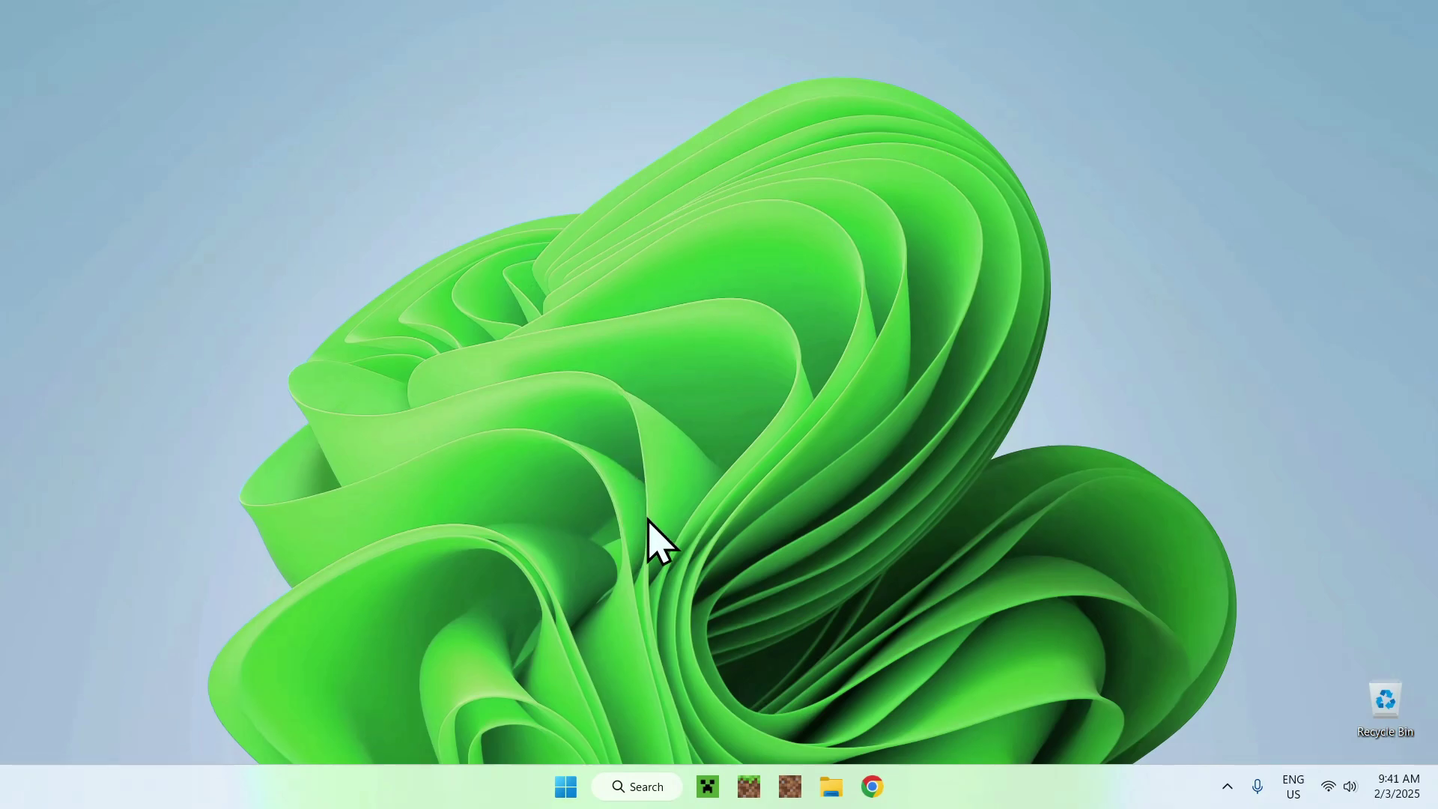
- Switch to File Explorer, open the Downloads folder and run Iris-Installer-3.2.1.jar
{"action": "left_click", "coordinate": [831, 786]}
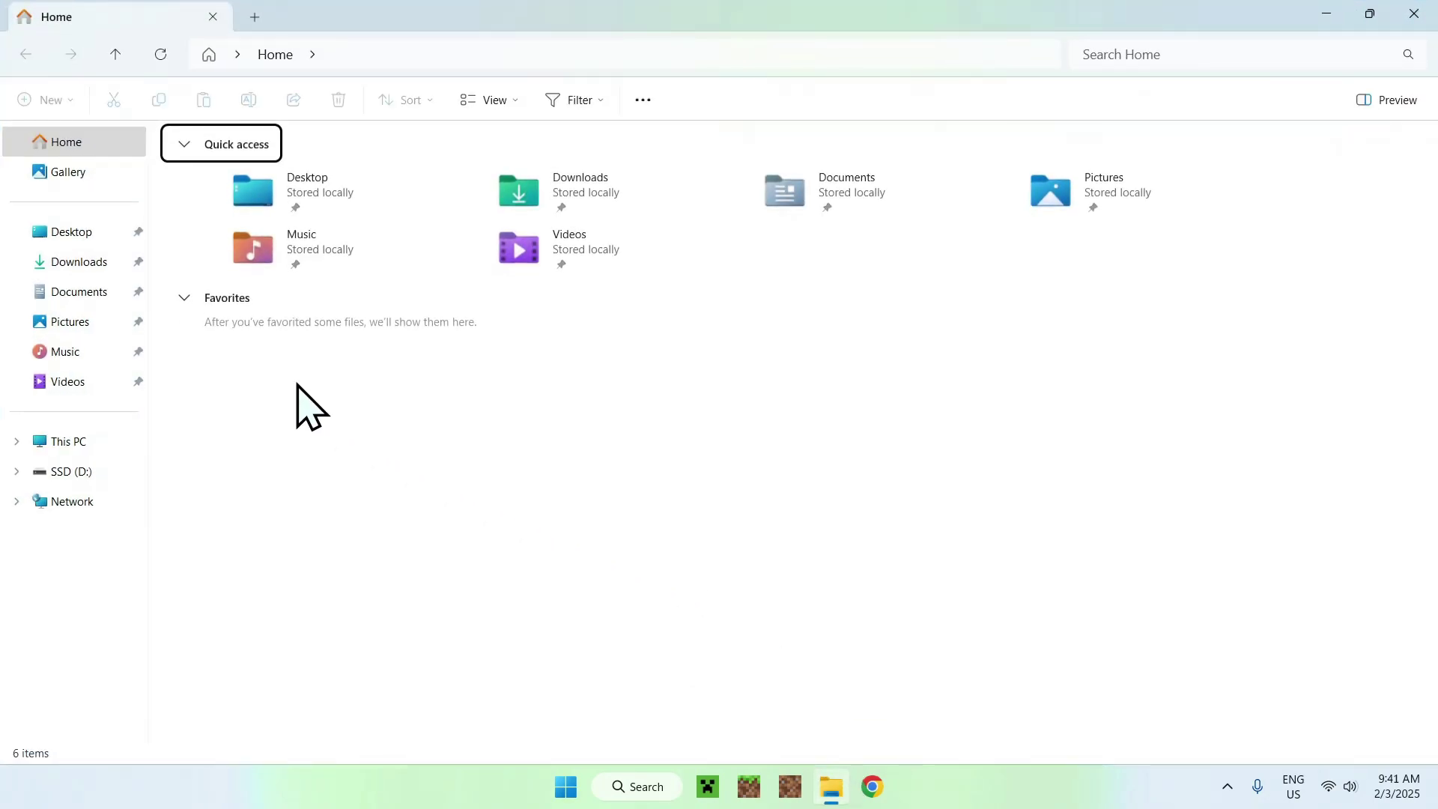
{"action": "left_click", "coordinate": [96, 262]}
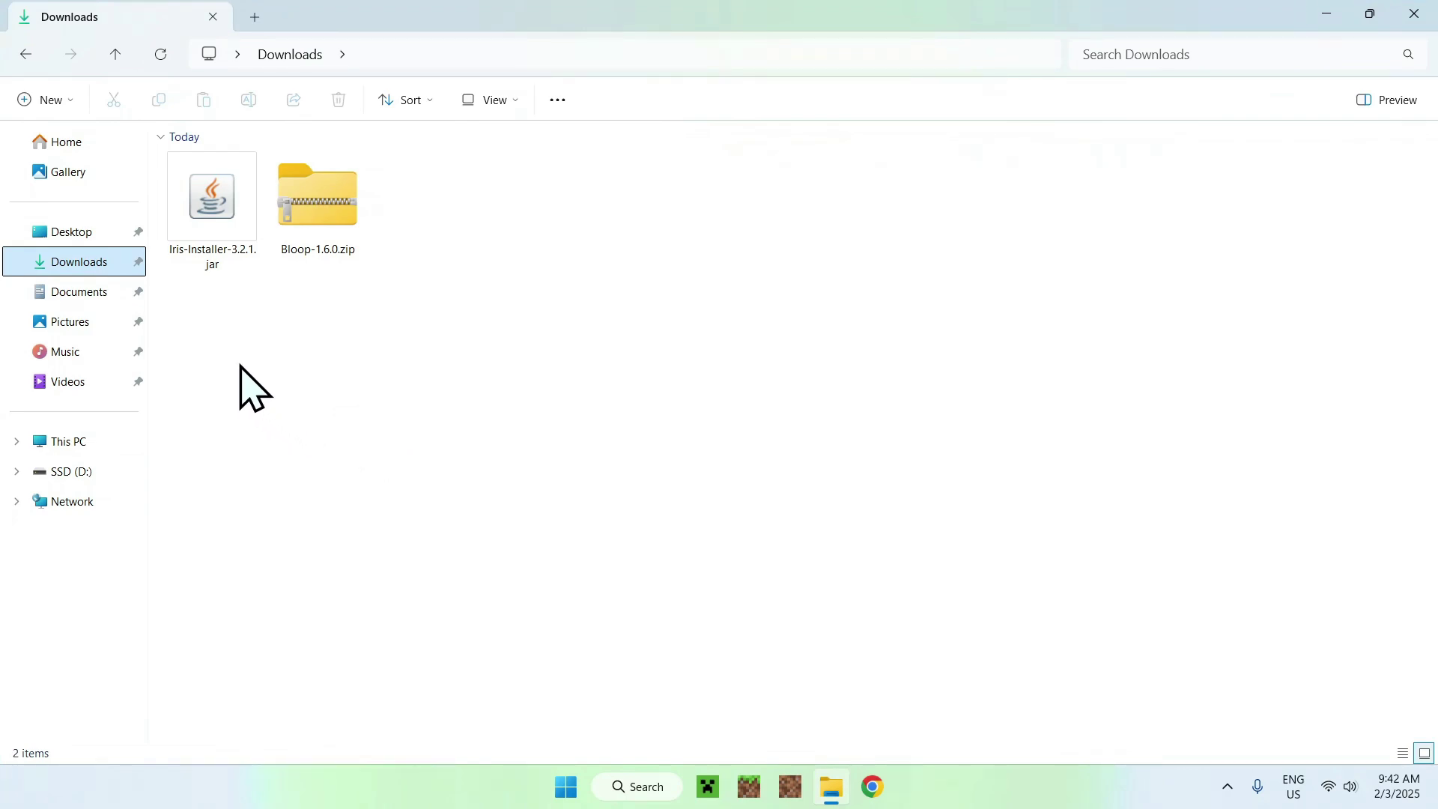
{"action": "left_click_drag", "start_coordinate": [176, 289], "coordinate": [301, 330]}
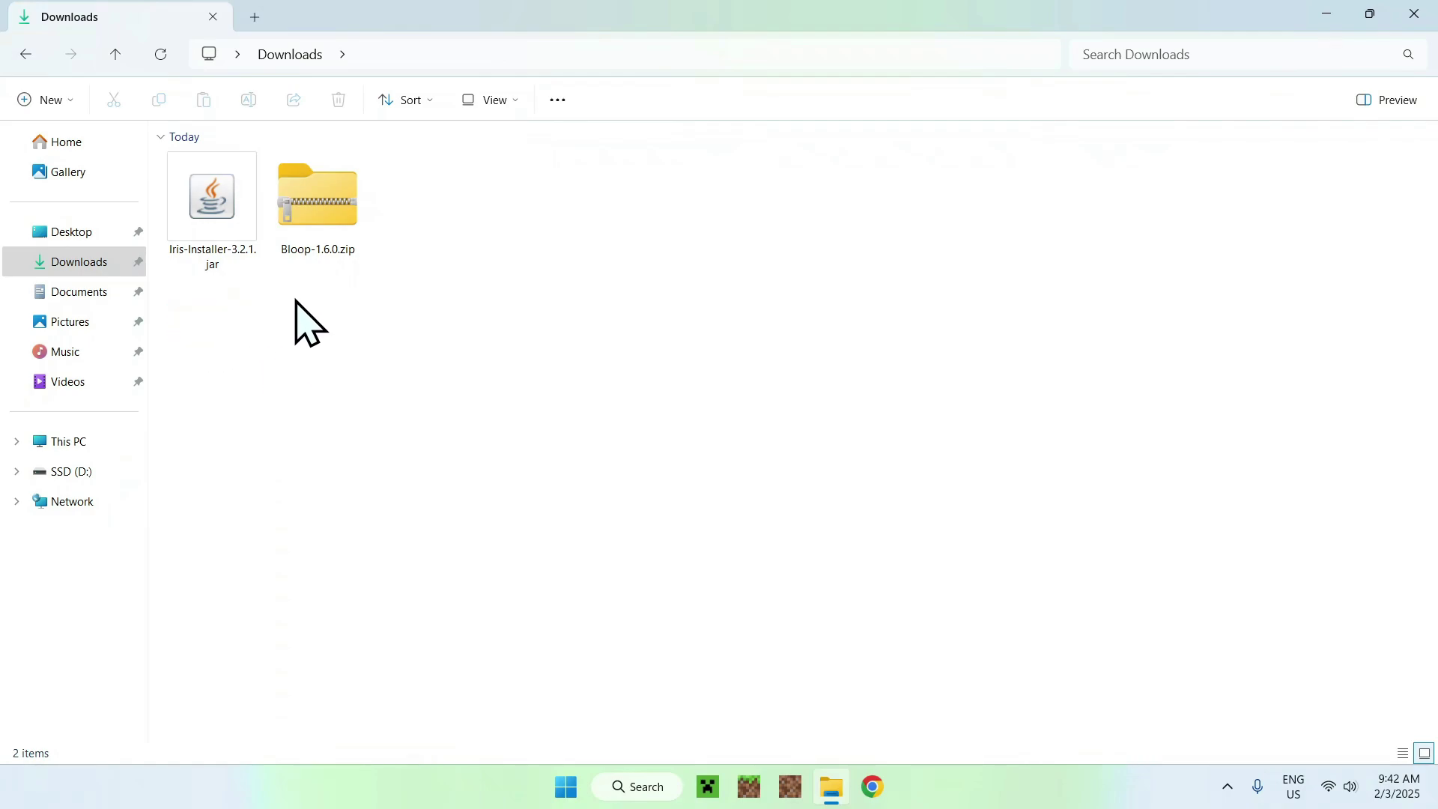
{"action": "left_click", "coordinate": [212, 208]}
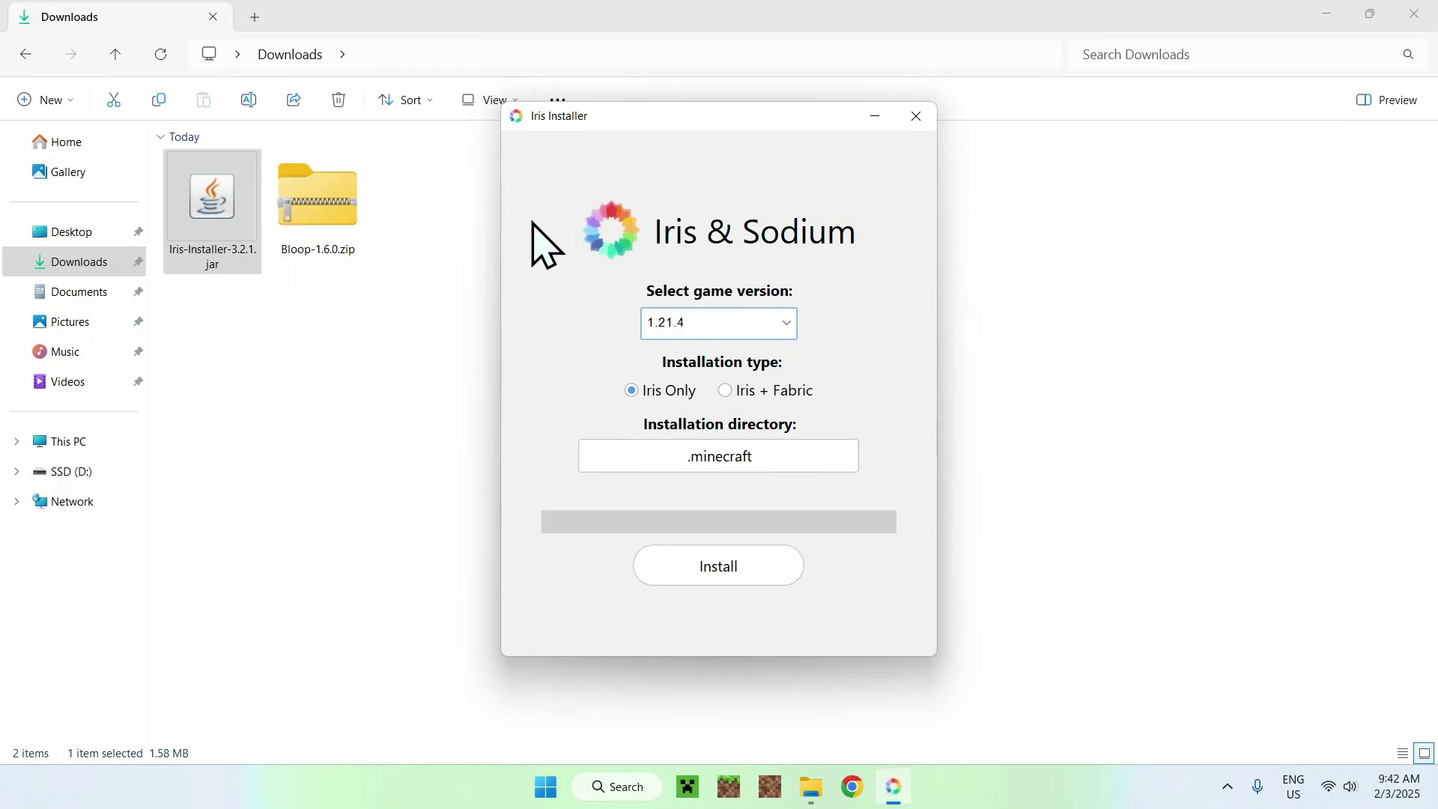
- Install Iris for game version 1.21.4 with the Iris Only type in the .minecraft directory, and close the installer
{"action": "left_click", "coordinate": [654, 320]}
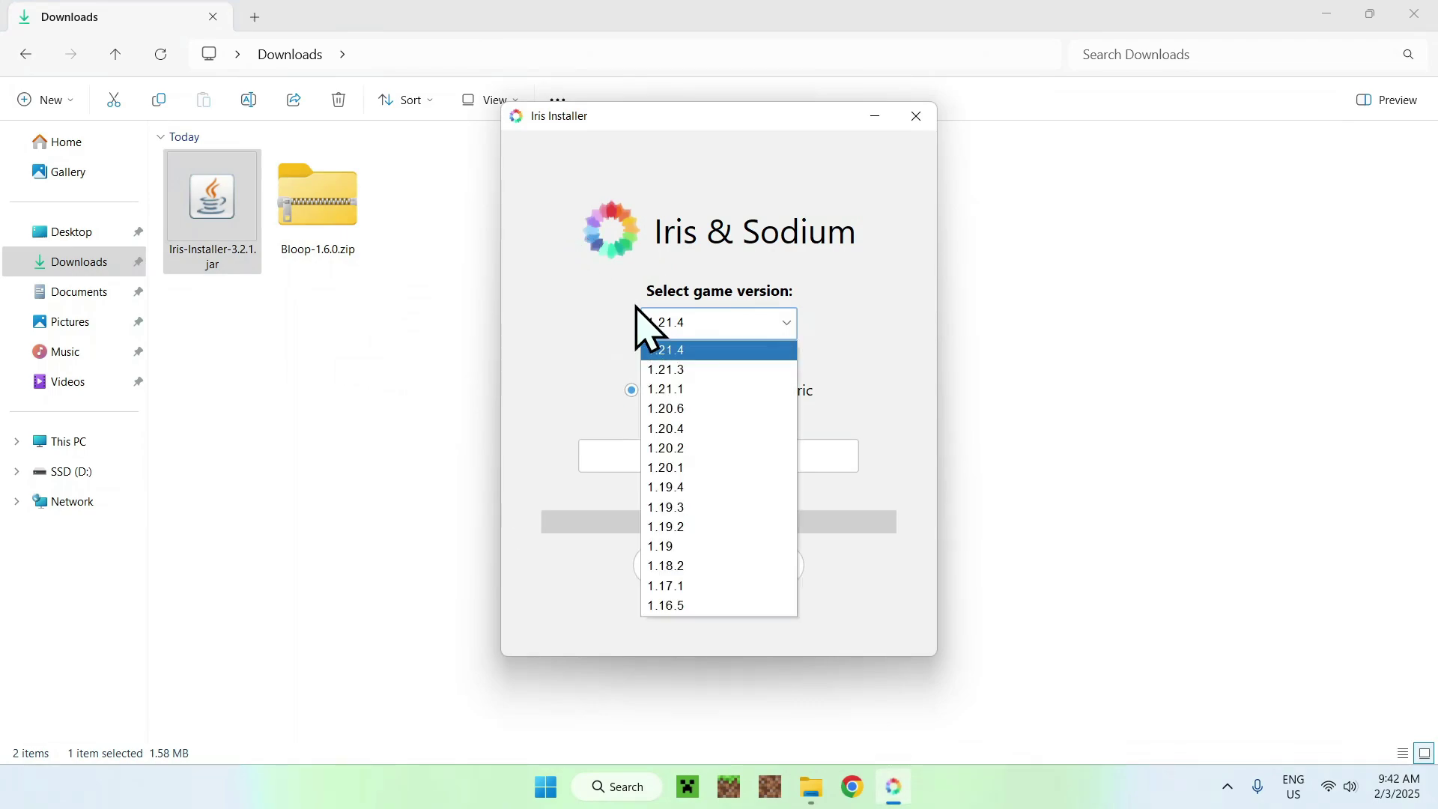
{"action": "left_click", "coordinate": [545, 320]}
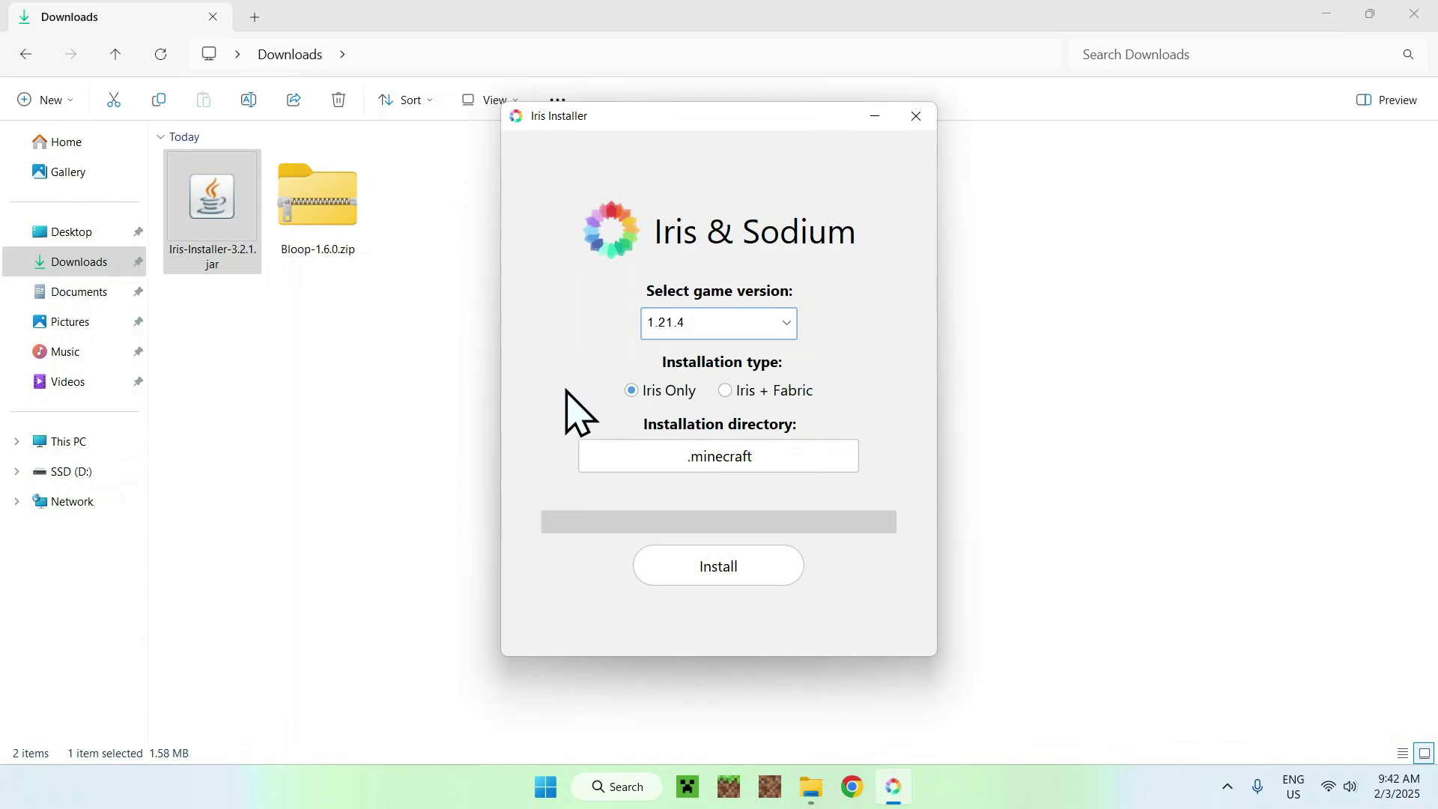
{"action": "left_click", "coordinate": [722, 573]}
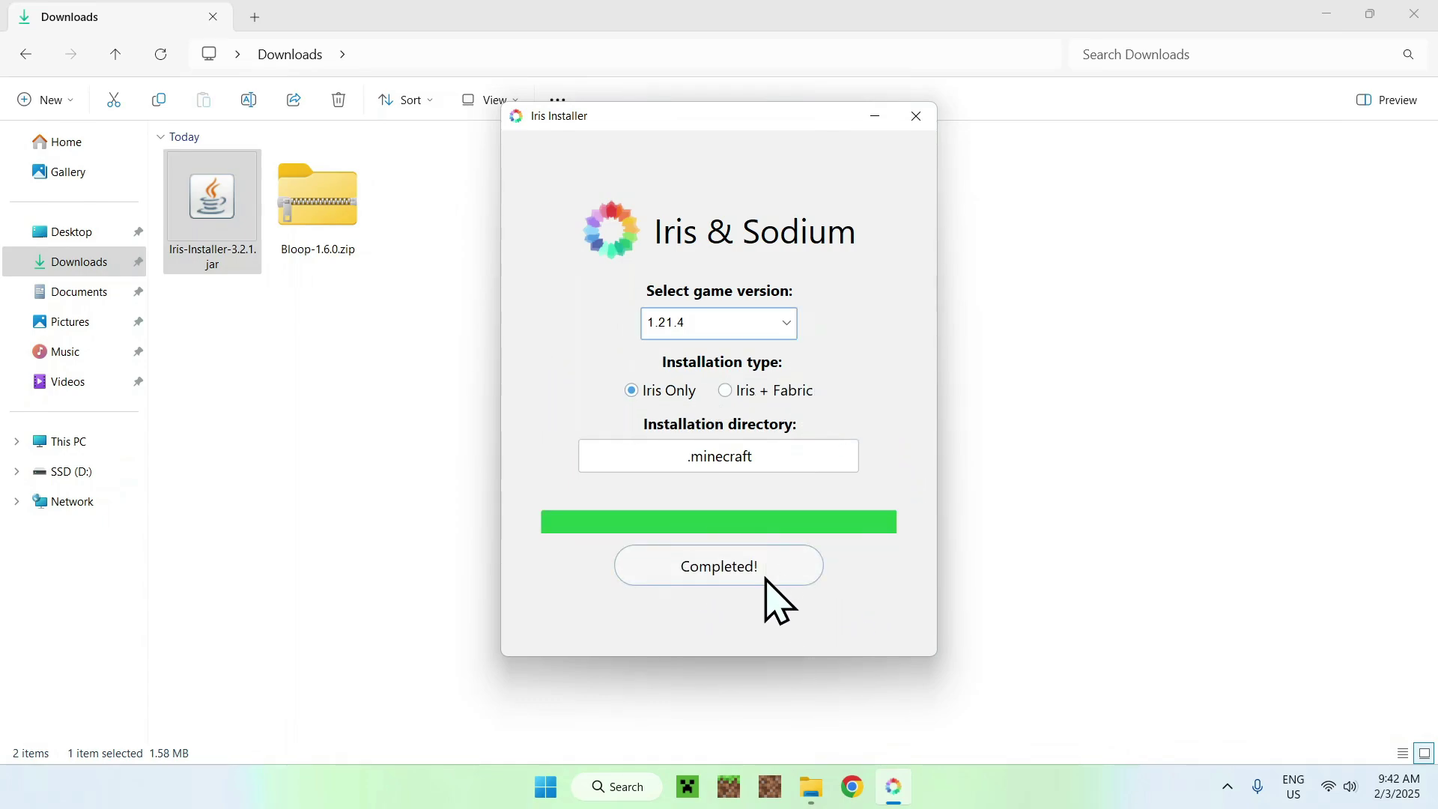
{"action": "left_click", "coordinate": [915, 116]}
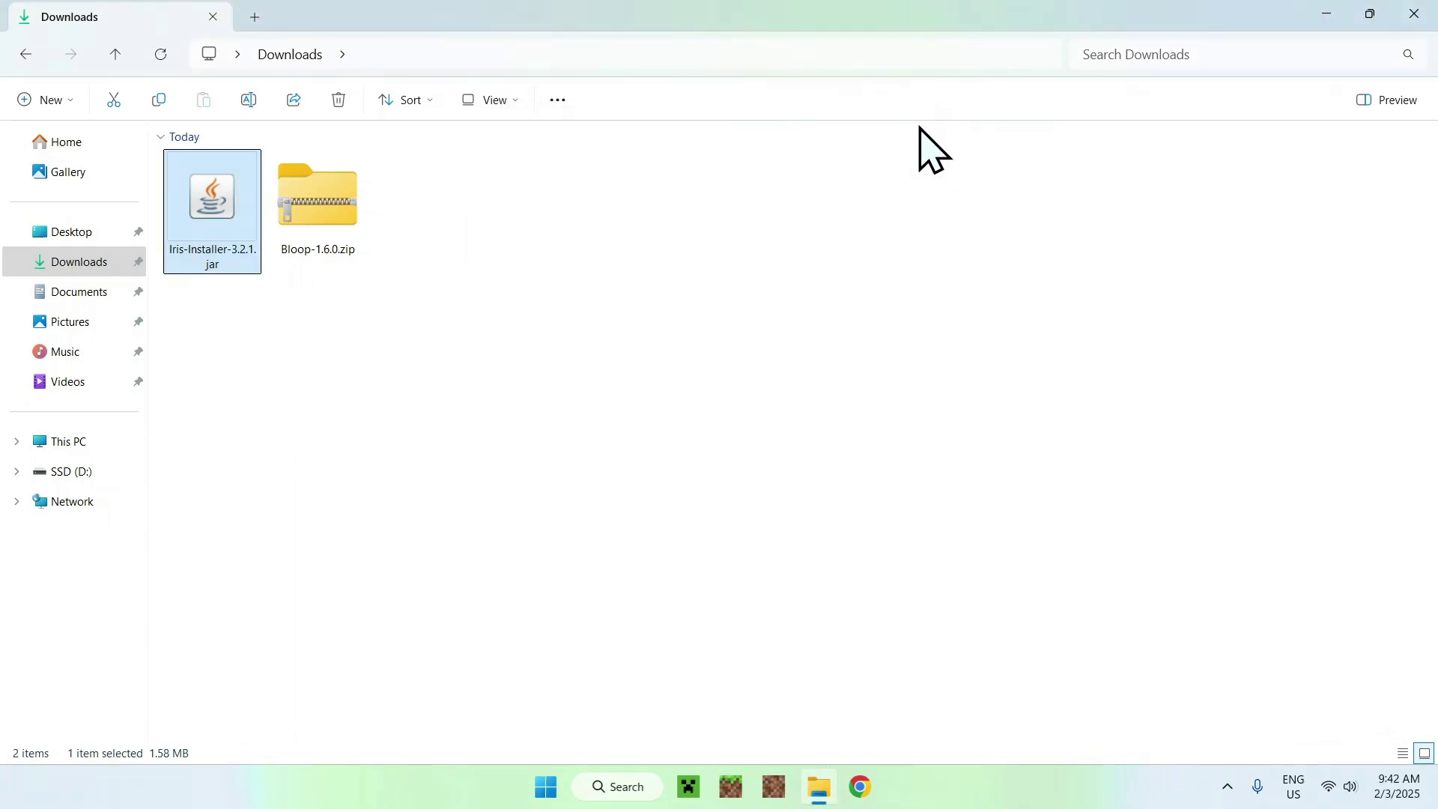
- Switch to the Minecraft Launcher, open the game folder of the Iris & Sodium for 1.21.4 installation, and enter its shaderpacks folder
{"action": "left_click", "coordinate": [708, 787]}
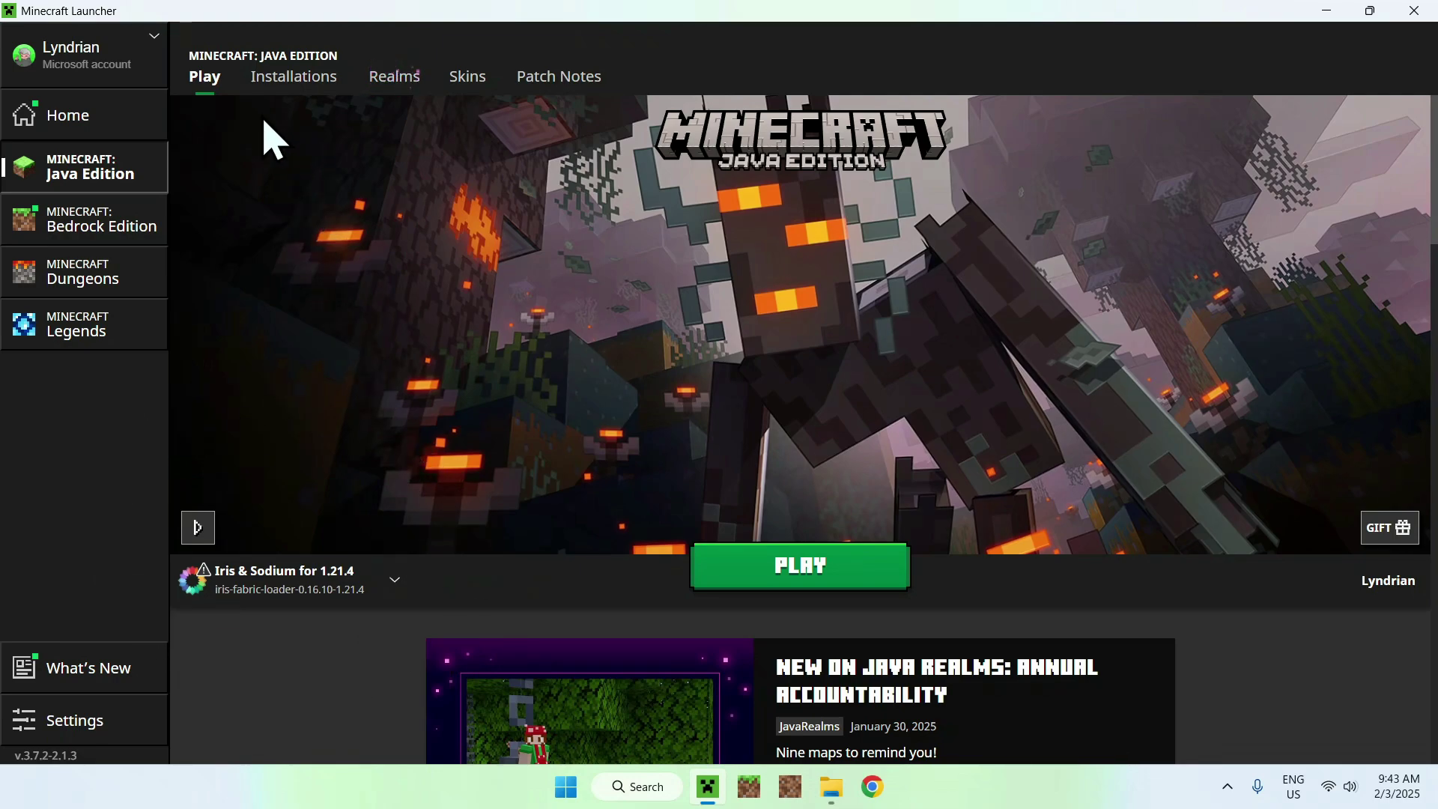
{"action": "left_click", "coordinate": [291, 84]}
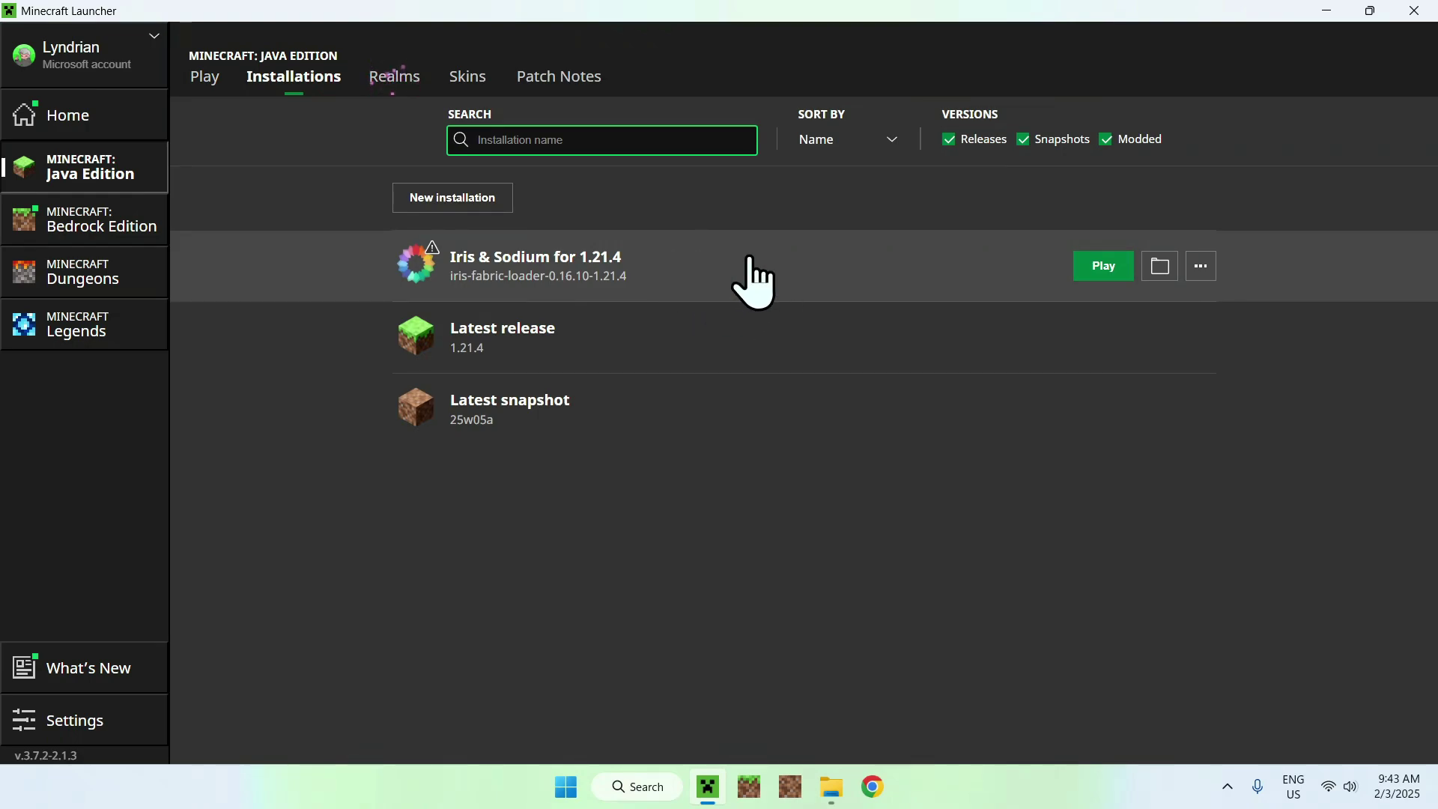
{"action": "left_click", "coordinate": [1161, 267]}
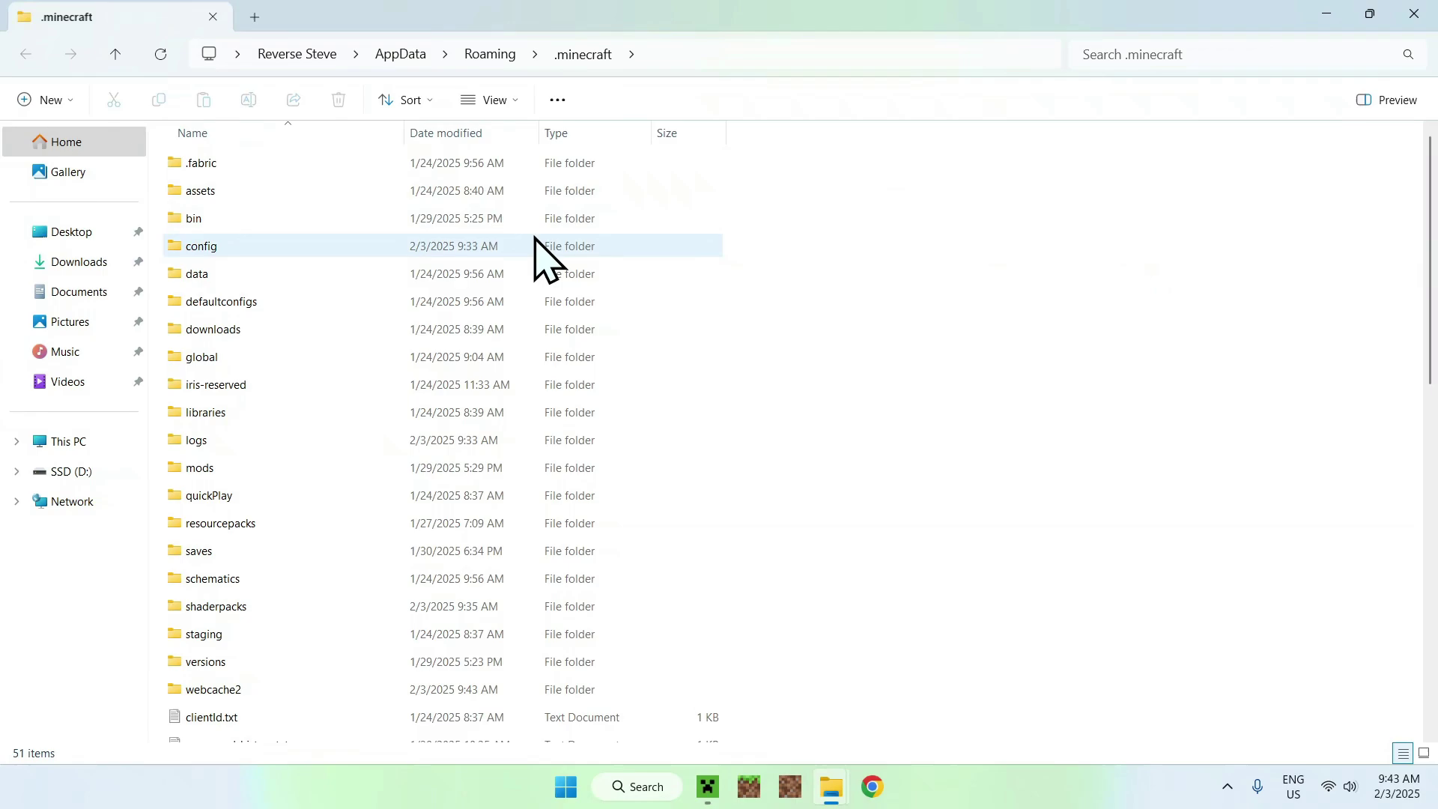
{"action": "left_click", "coordinate": [308, 605]}
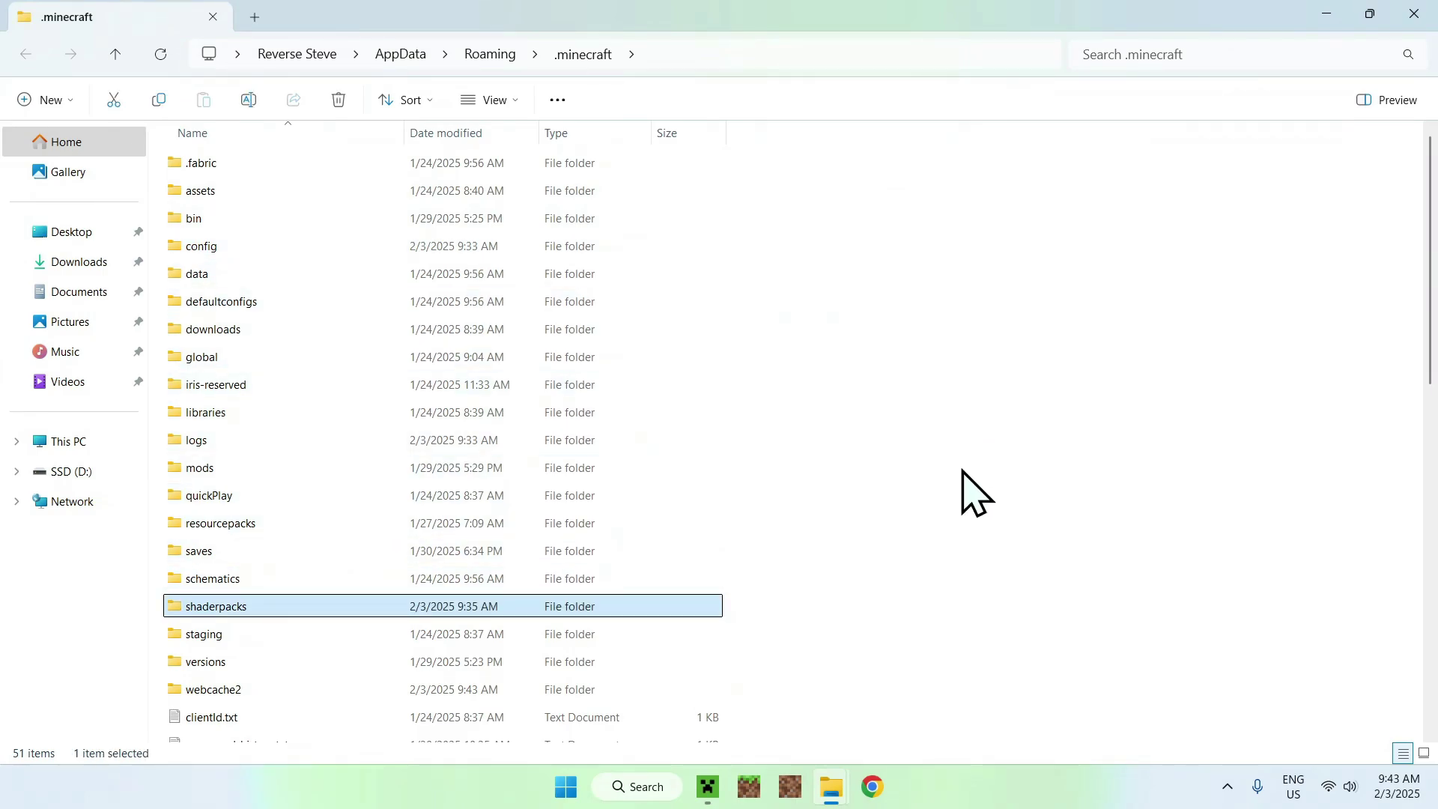
{"action": "double_click", "coordinate": [328, 607]}
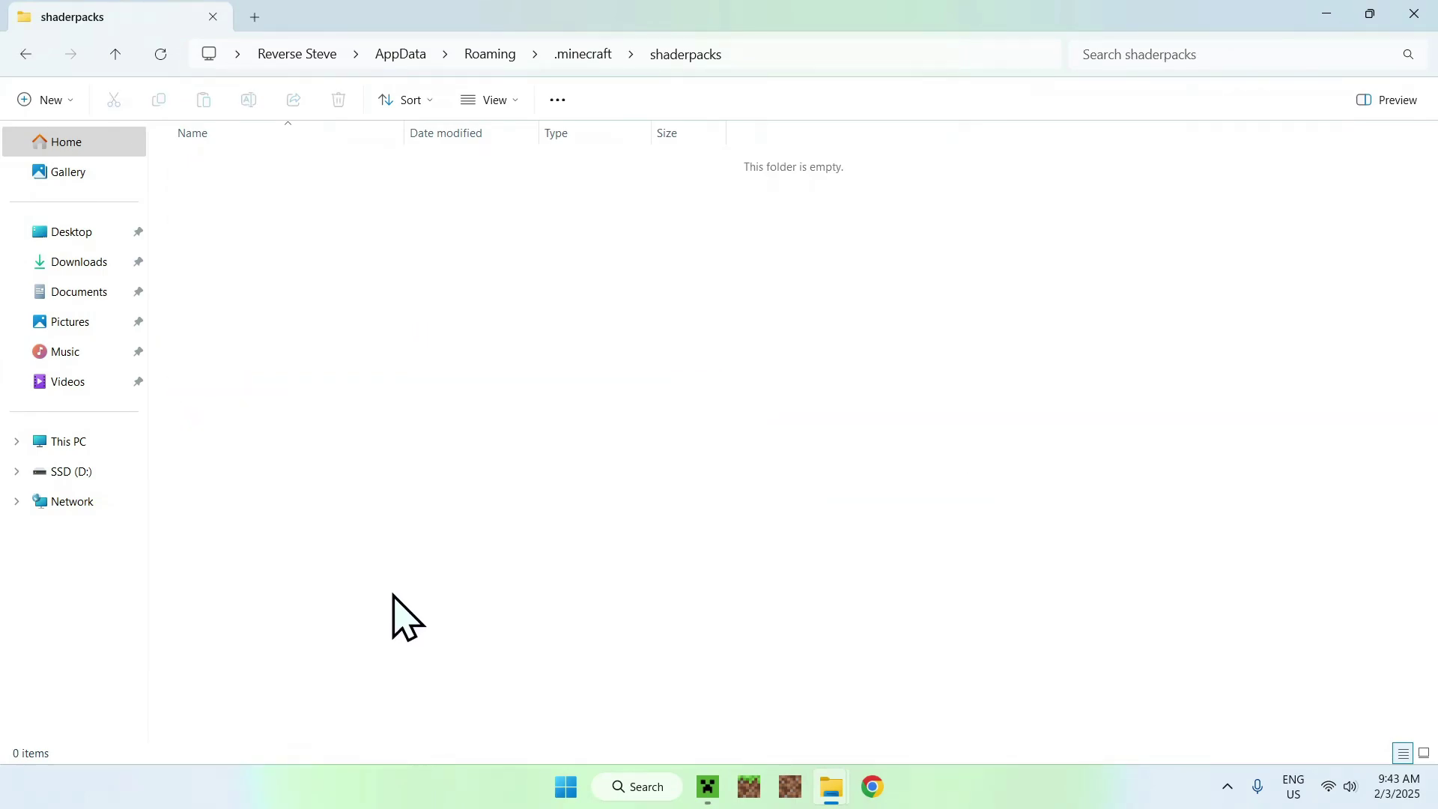
- Copy Bloop-1.6.0.zip from the Downloads folder into the .minecraft shaderpacks folder
{"action": "left_click", "coordinate": [66, 262]}
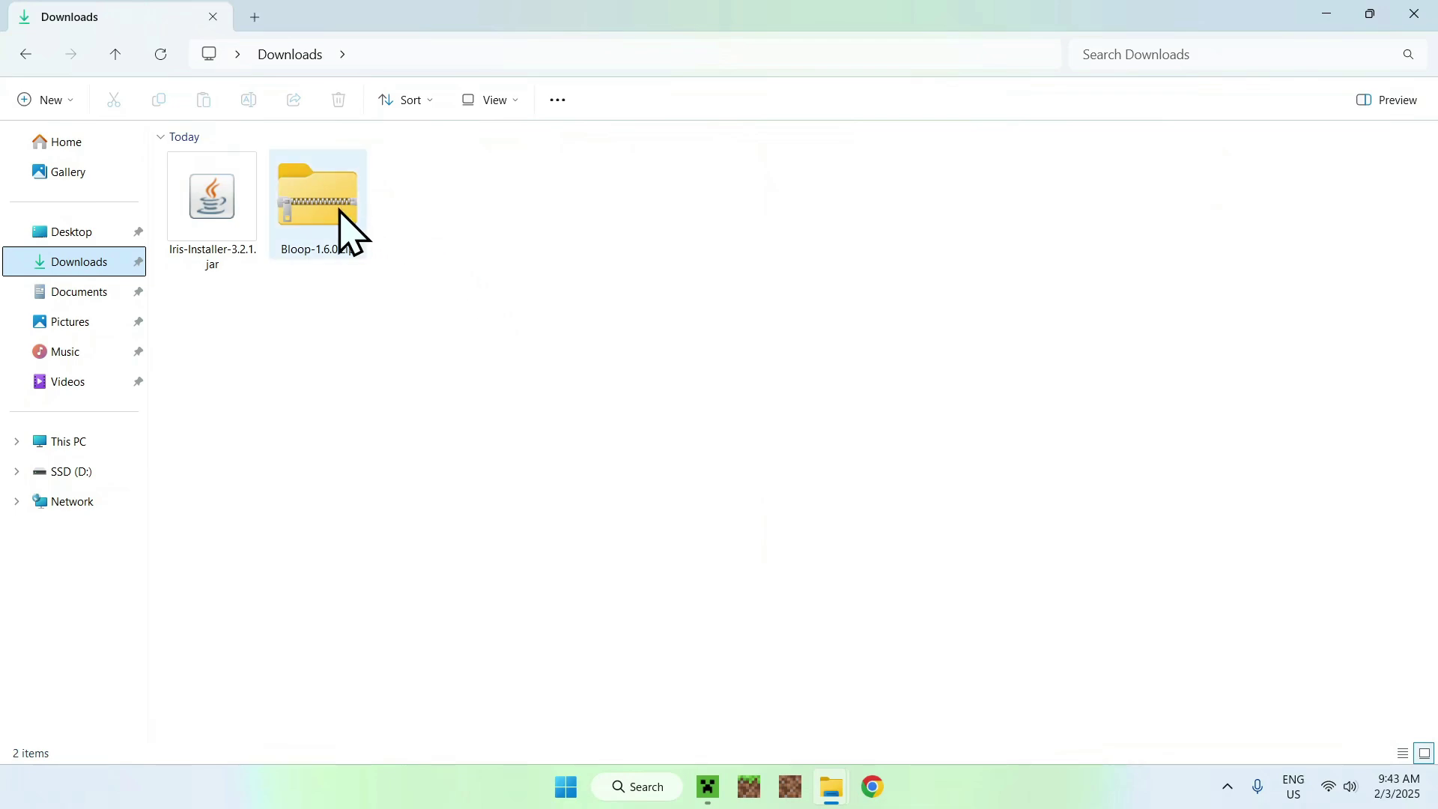
{"action": "left_click", "coordinate": [319, 206]}
{"action": "left_click", "coordinate": [158, 101]}
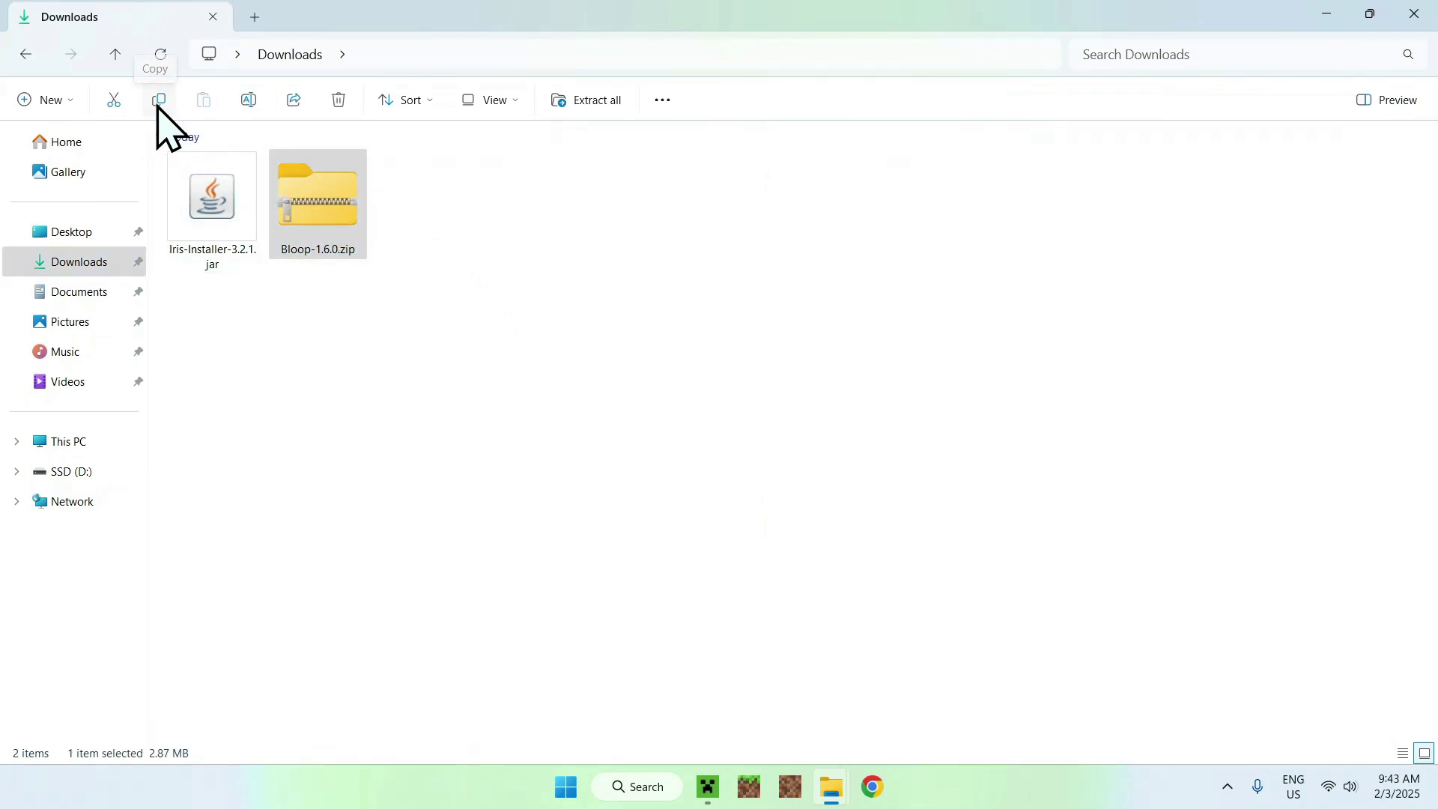
{"action": "left_click", "coordinate": [27, 63]}
{"action": "left_click", "coordinate": [203, 101]}
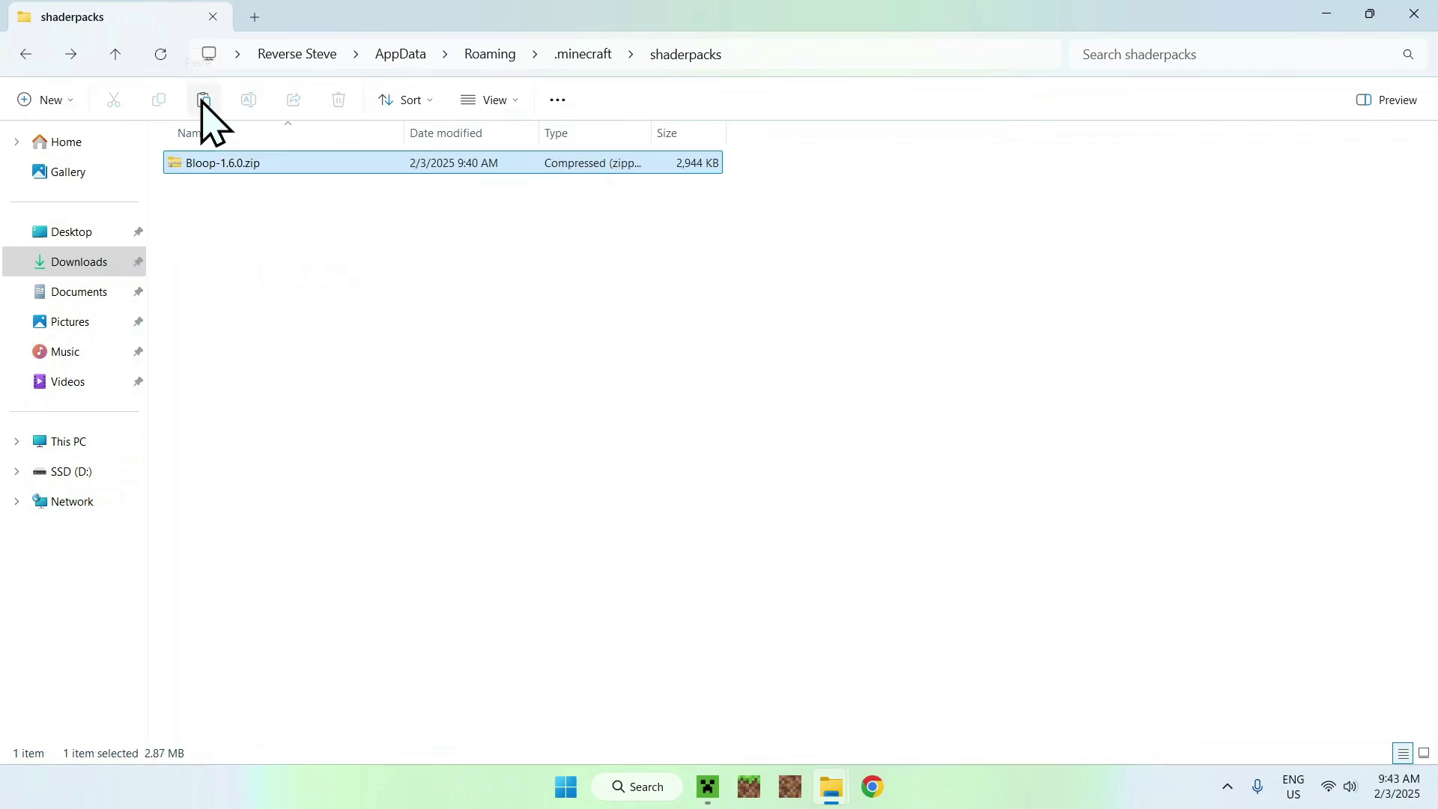
{"action": "left_click", "coordinate": [332, 279]}
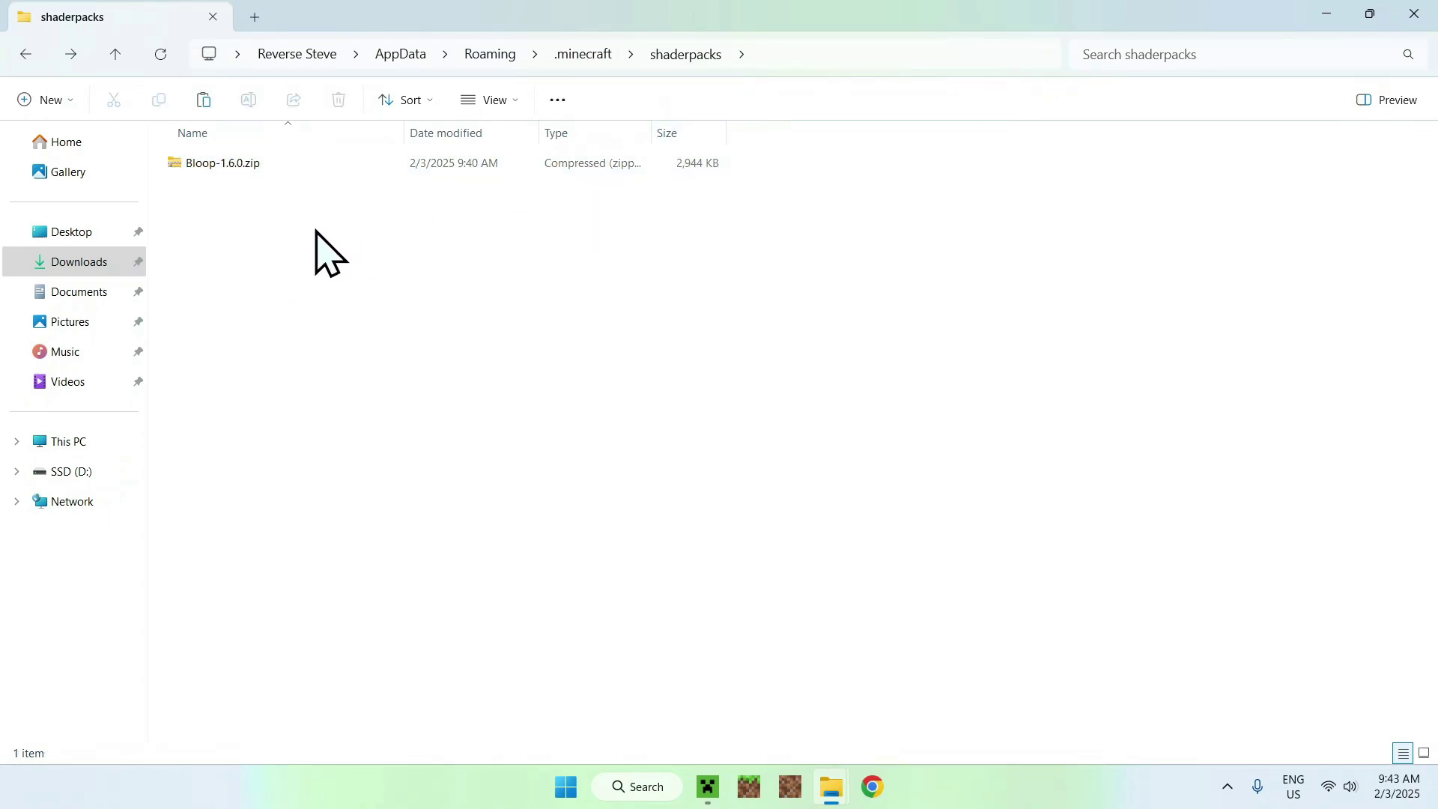
- Switch back to the Minecraft Launcher, start the Iris & Sodium for 1.21.4 installation, and maximize the game window
{"action": "left_click", "coordinate": [707, 786]}
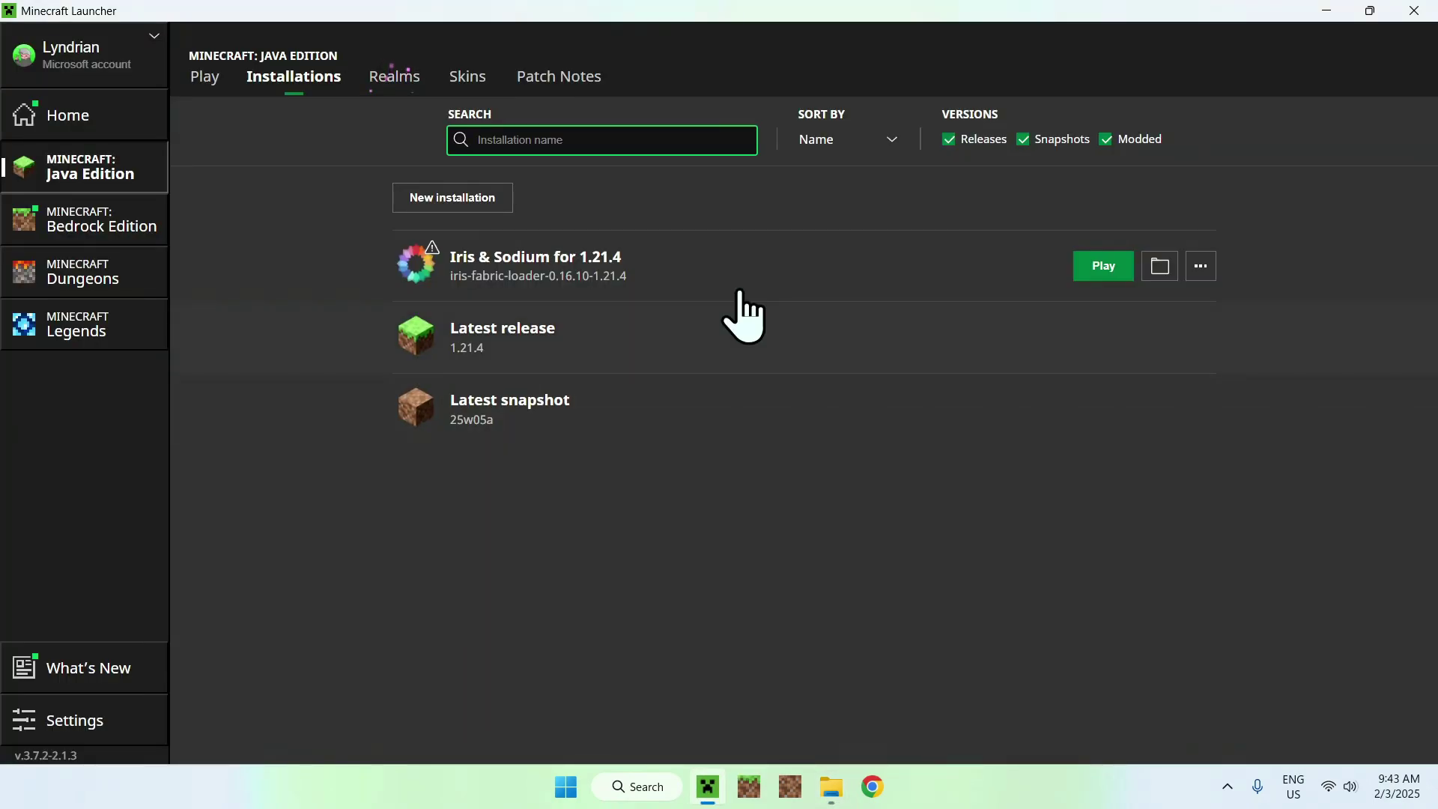
{"action": "left_click", "coordinate": [203, 78]}
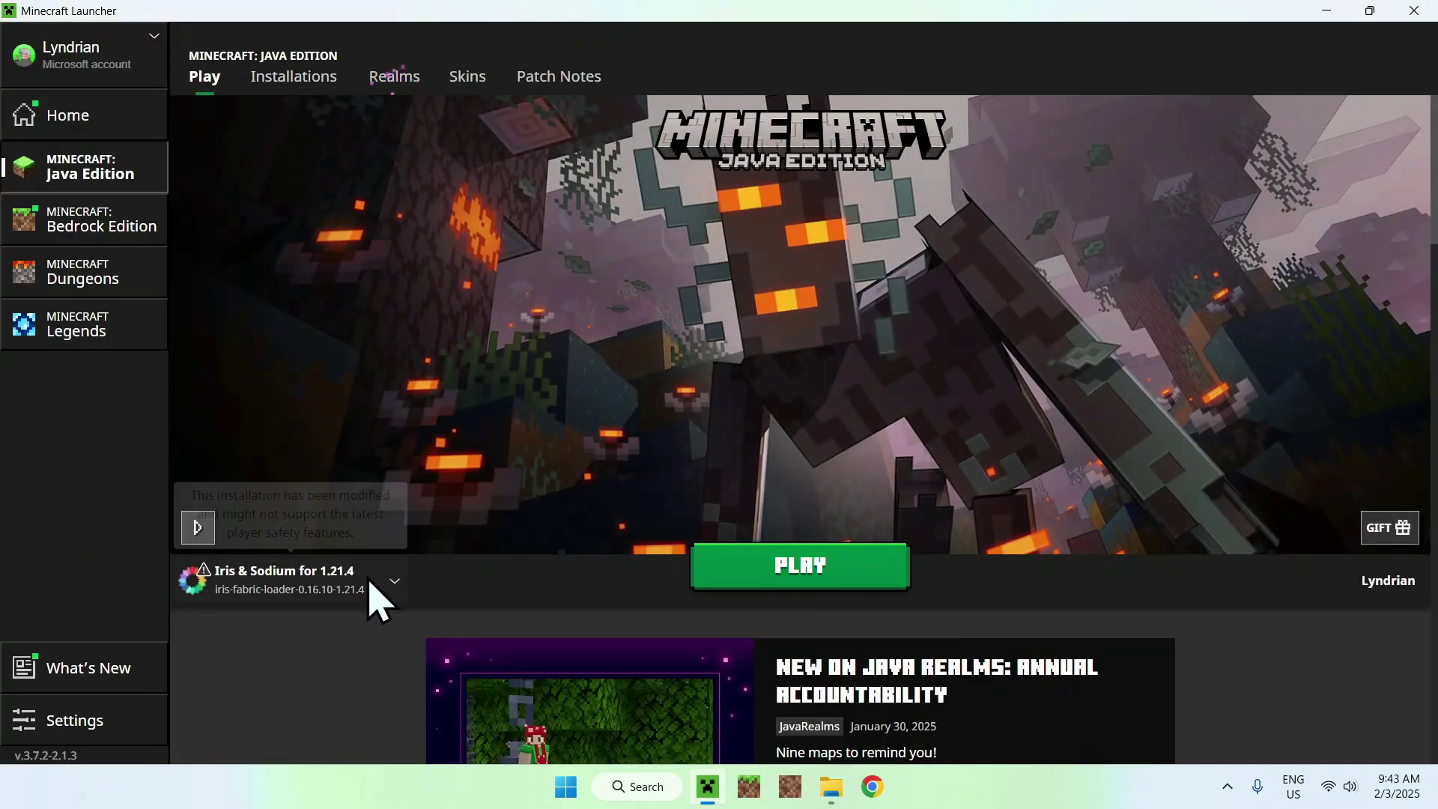
{"action": "left_click", "coordinate": [799, 575]}
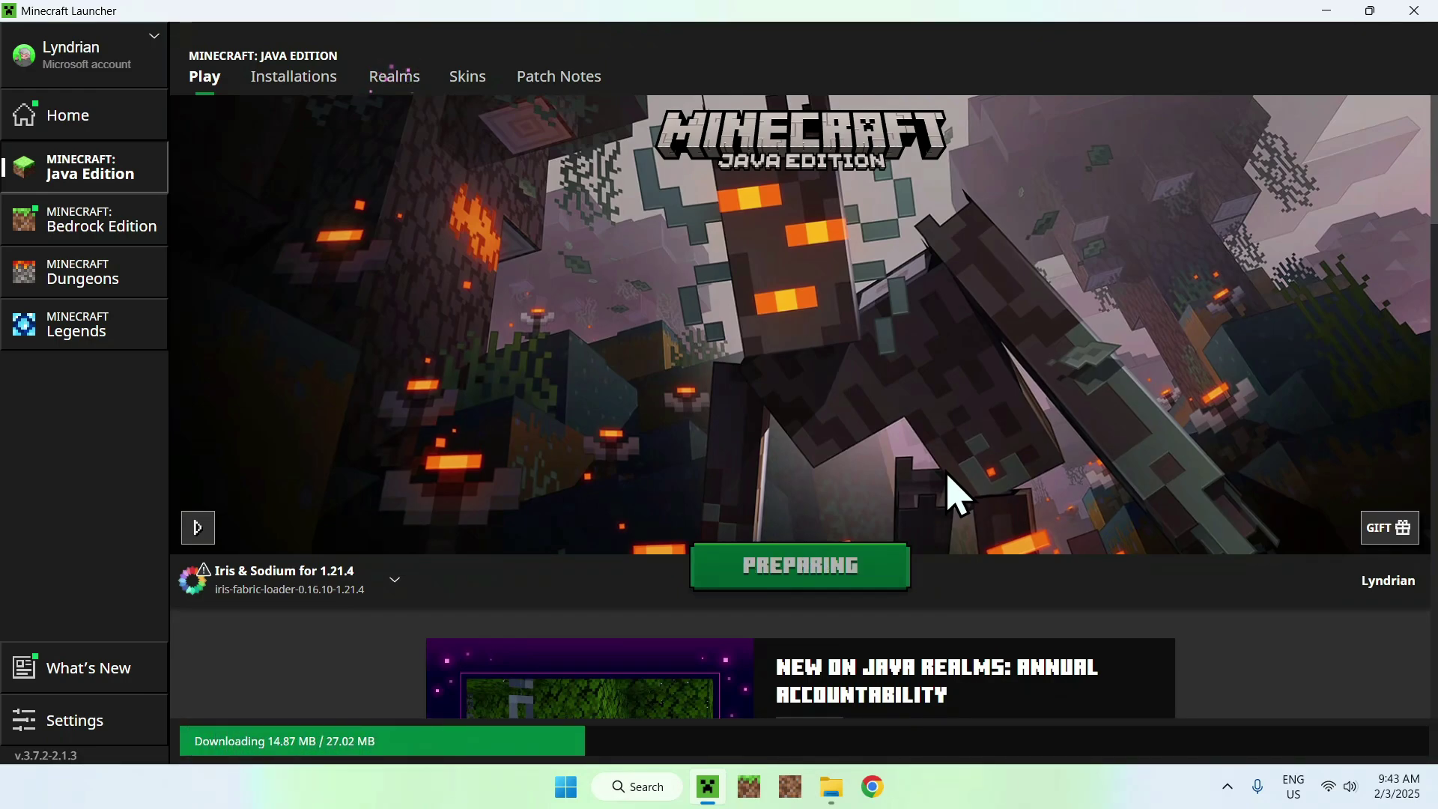
{"action": "key", "text": "alt+Tab"}
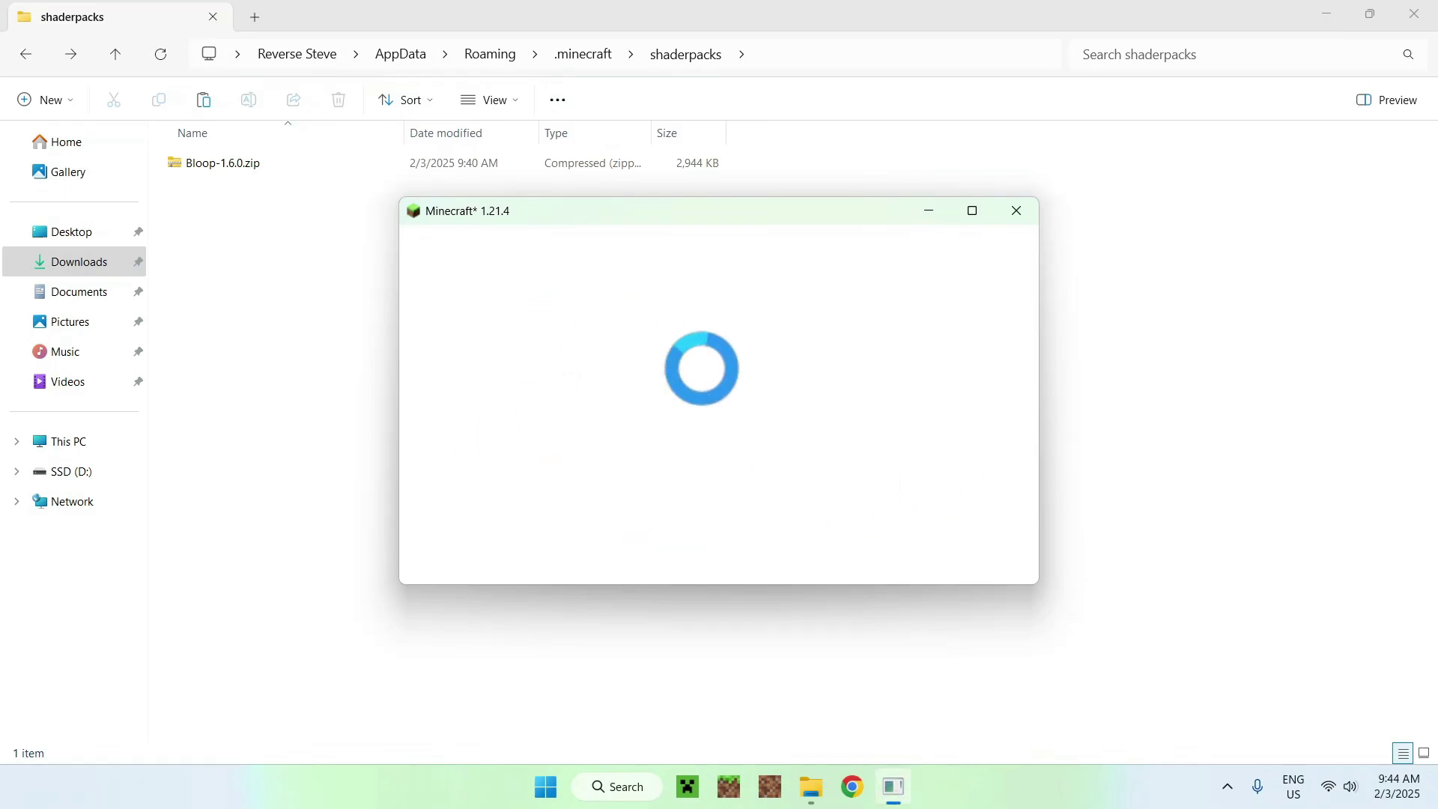
{"action": "left_click", "coordinate": [972, 210]}
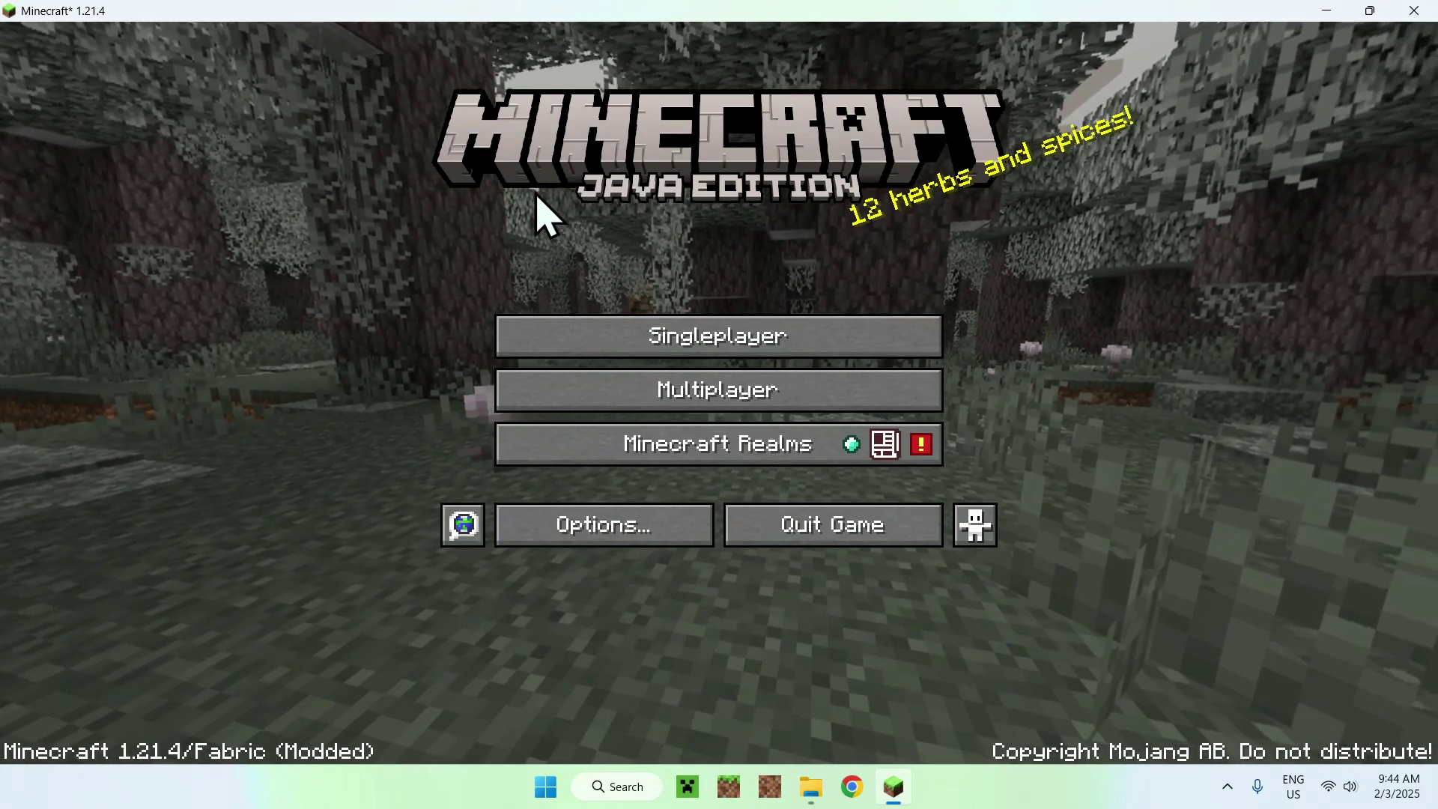
- Load the existing singleplayer world and walk forward across the grassland
{"action": "left_click", "coordinate": [748, 340]}
{"action": "double_click", "coordinate": [594, 255]}
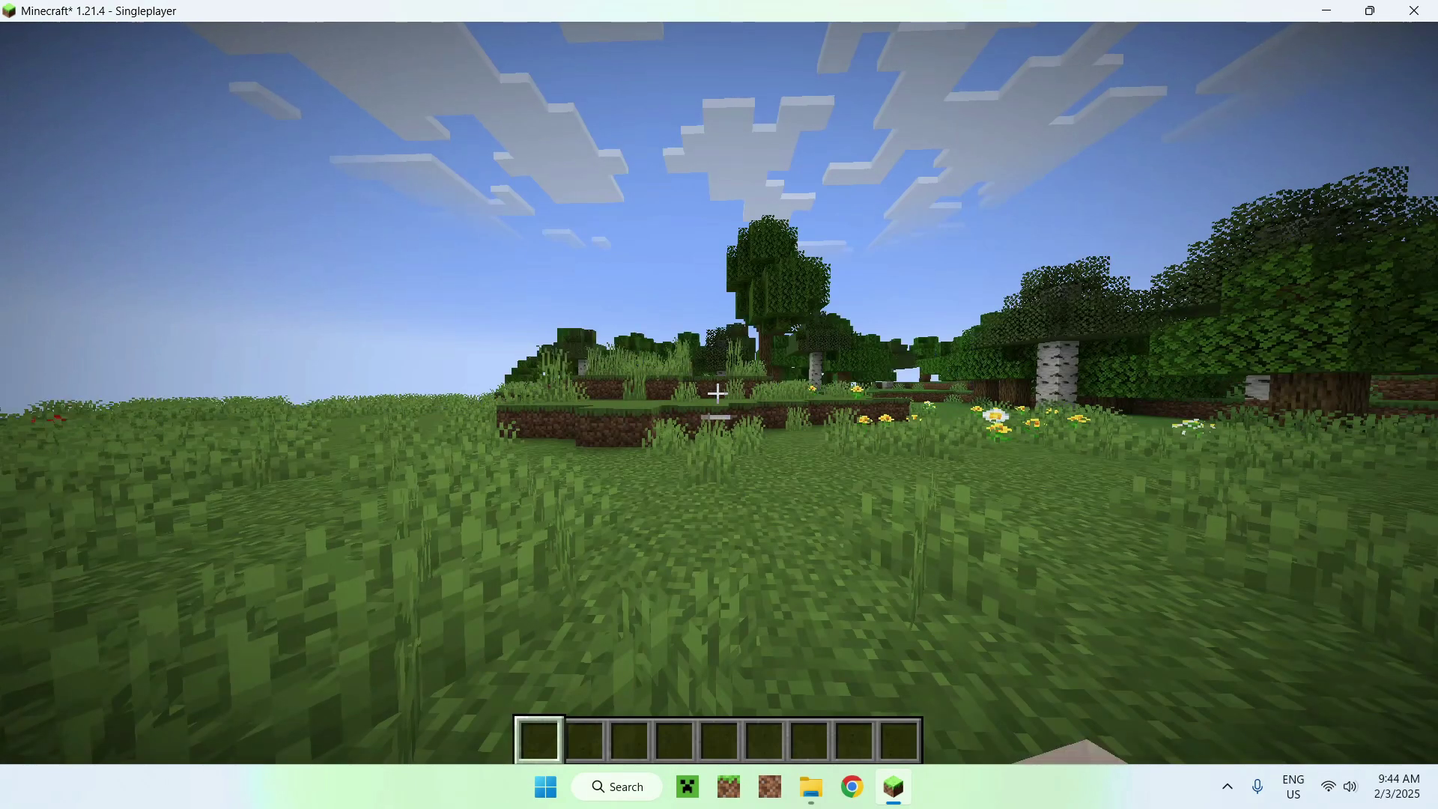
{"action": "key", "text": "w"}
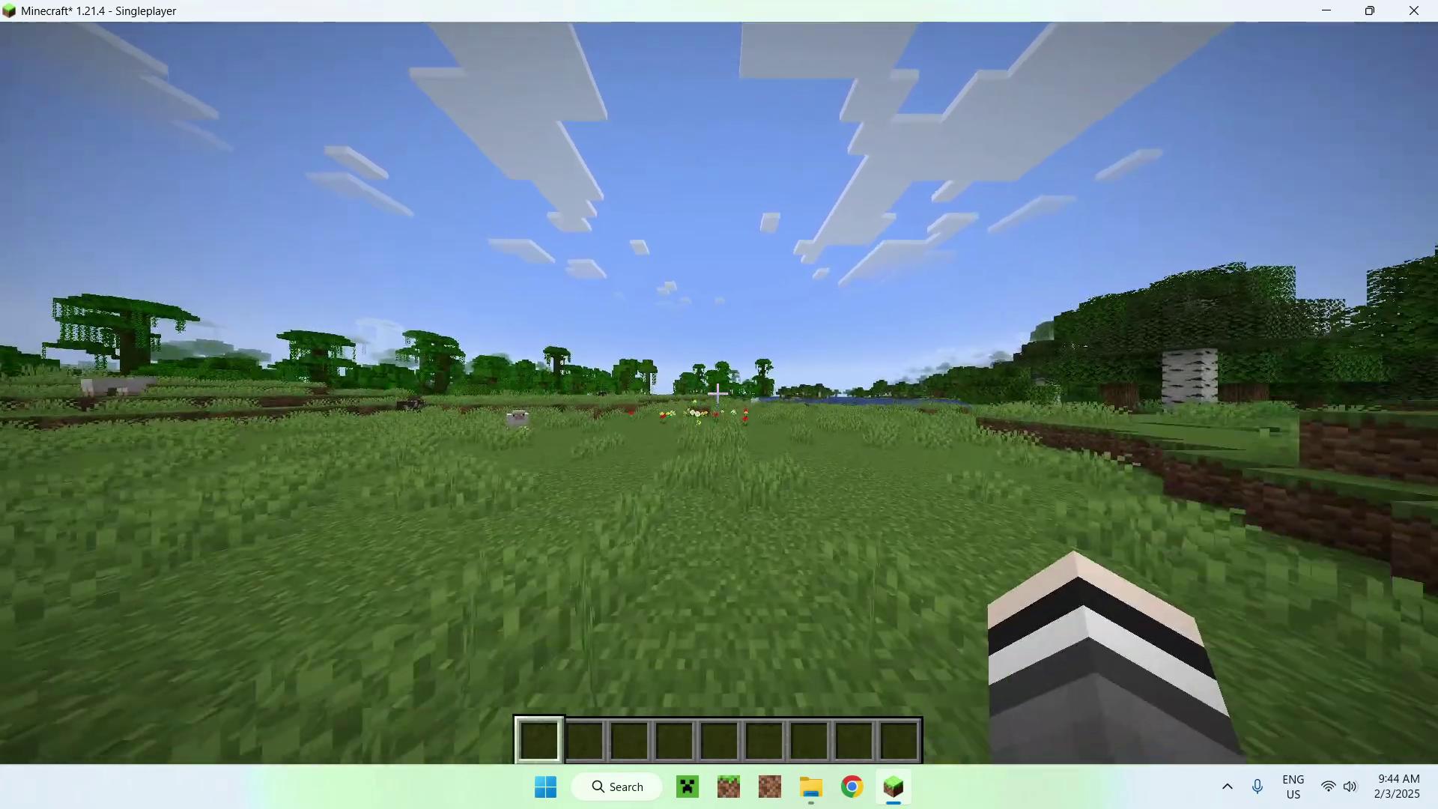
{"action": "key", "text": "w"}
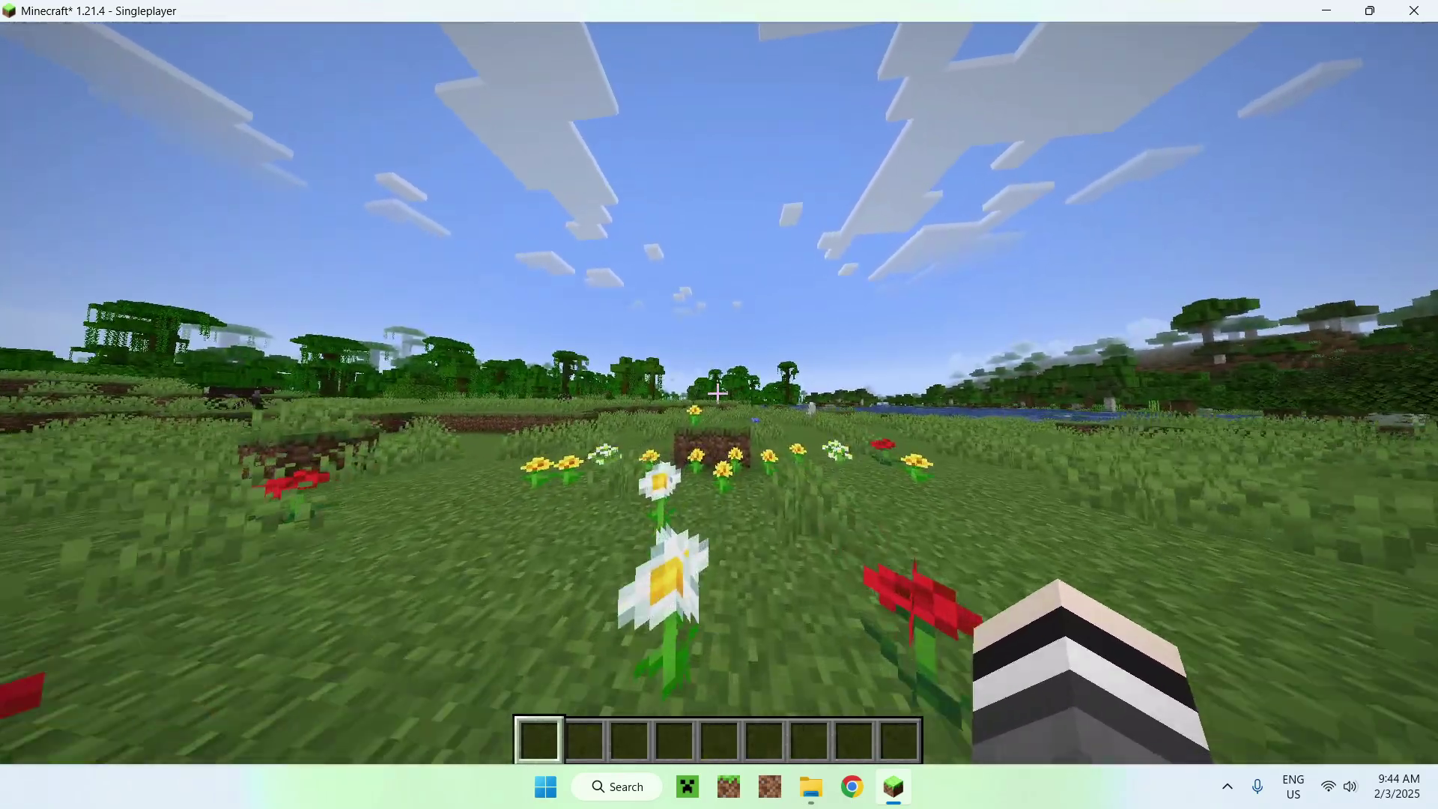
{"action": "key", "text": "w"}
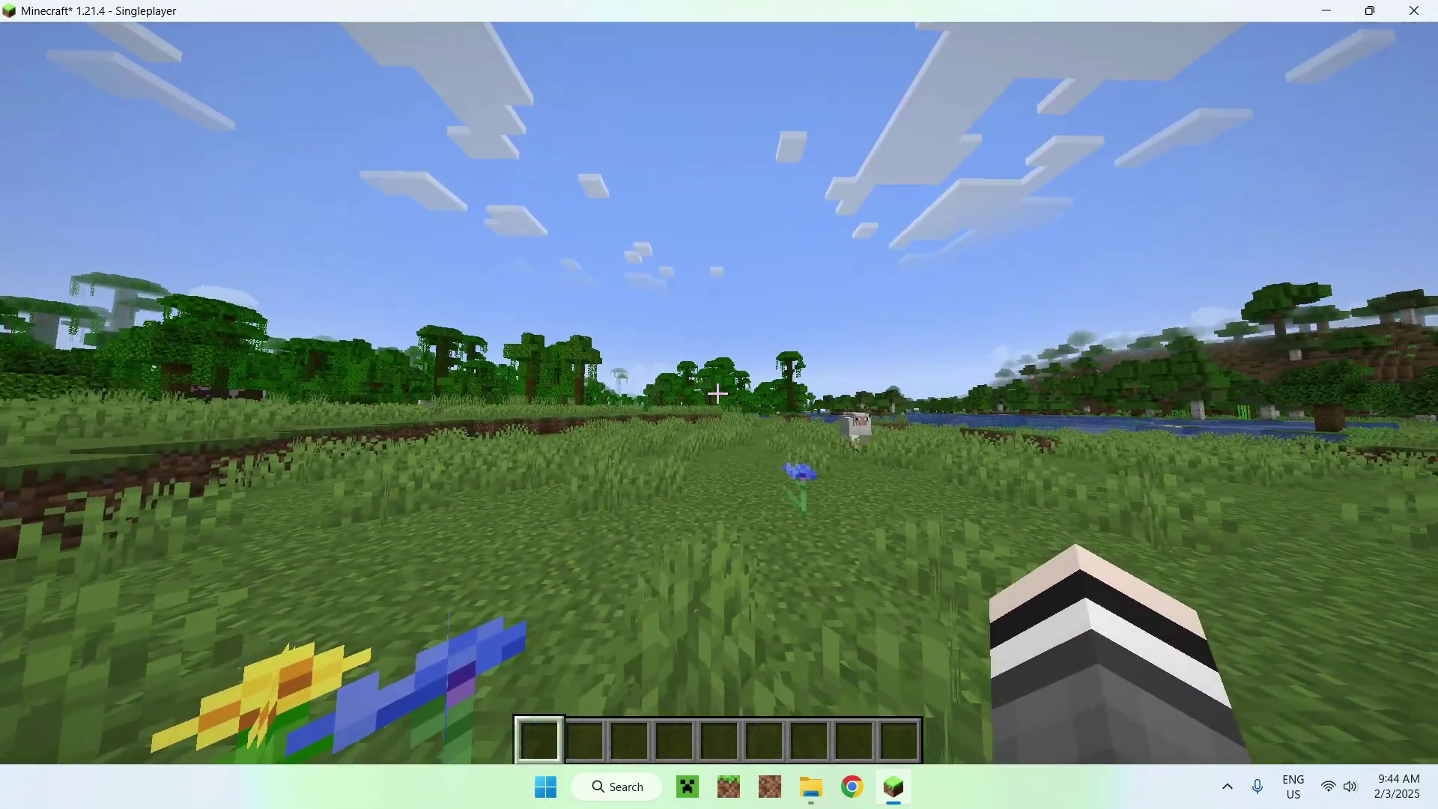
- Apply the Bloop-1.6.0.zip shader pack in the video settings and return to the world to walk around
{"action": "key", "text": "Escape"}
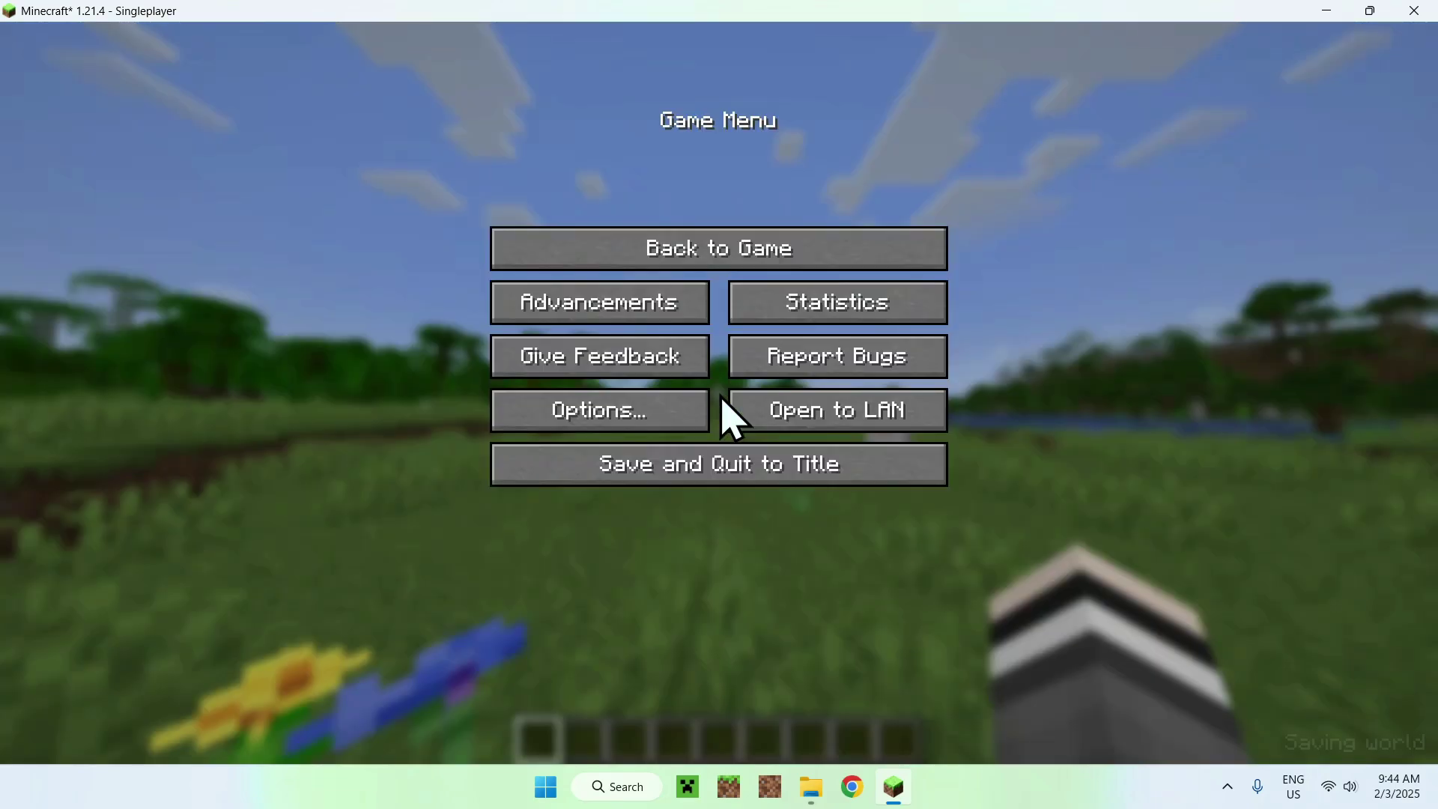
{"action": "left_click", "coordinate": [587, 432]}
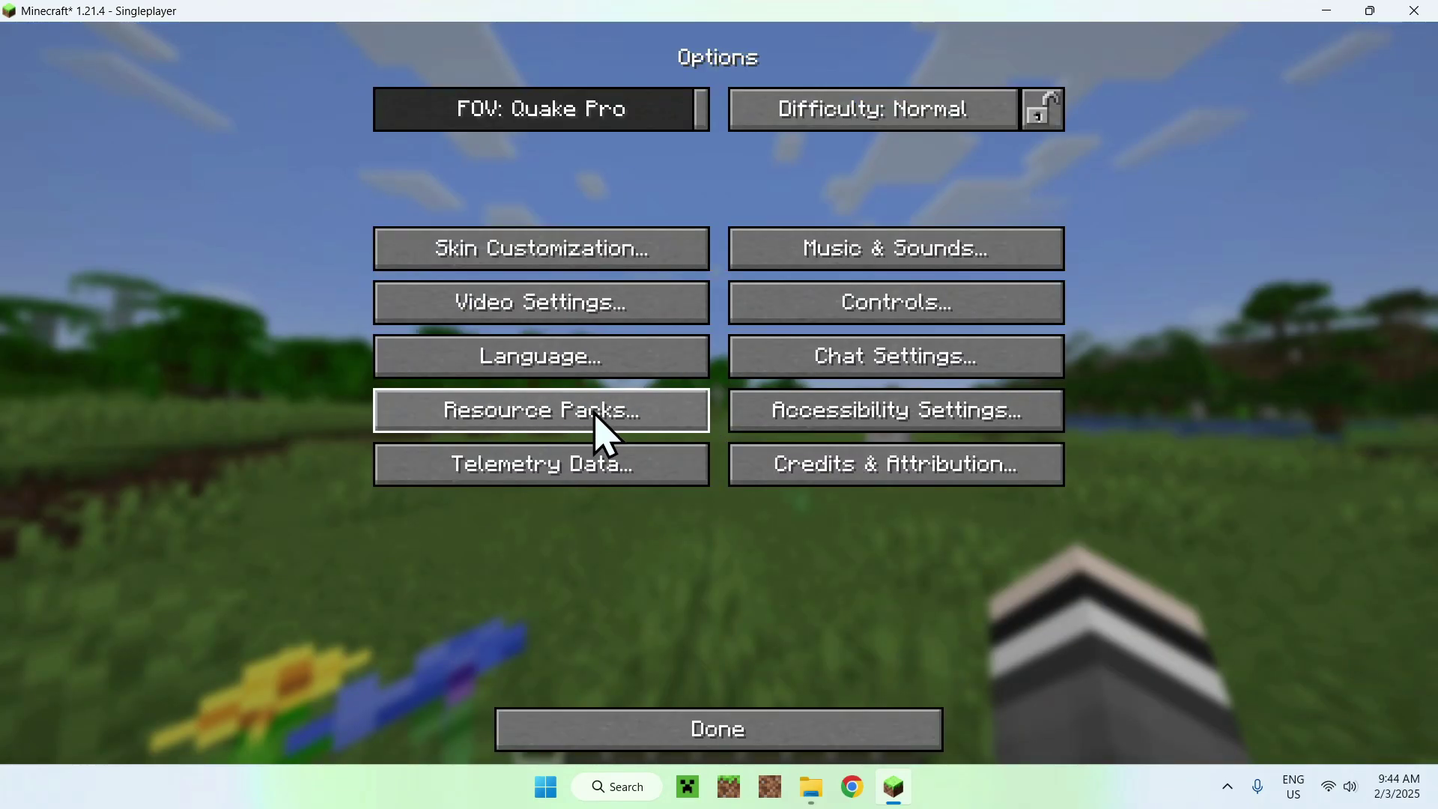
{"action": "left_click", "coordinate": [522, 319]}
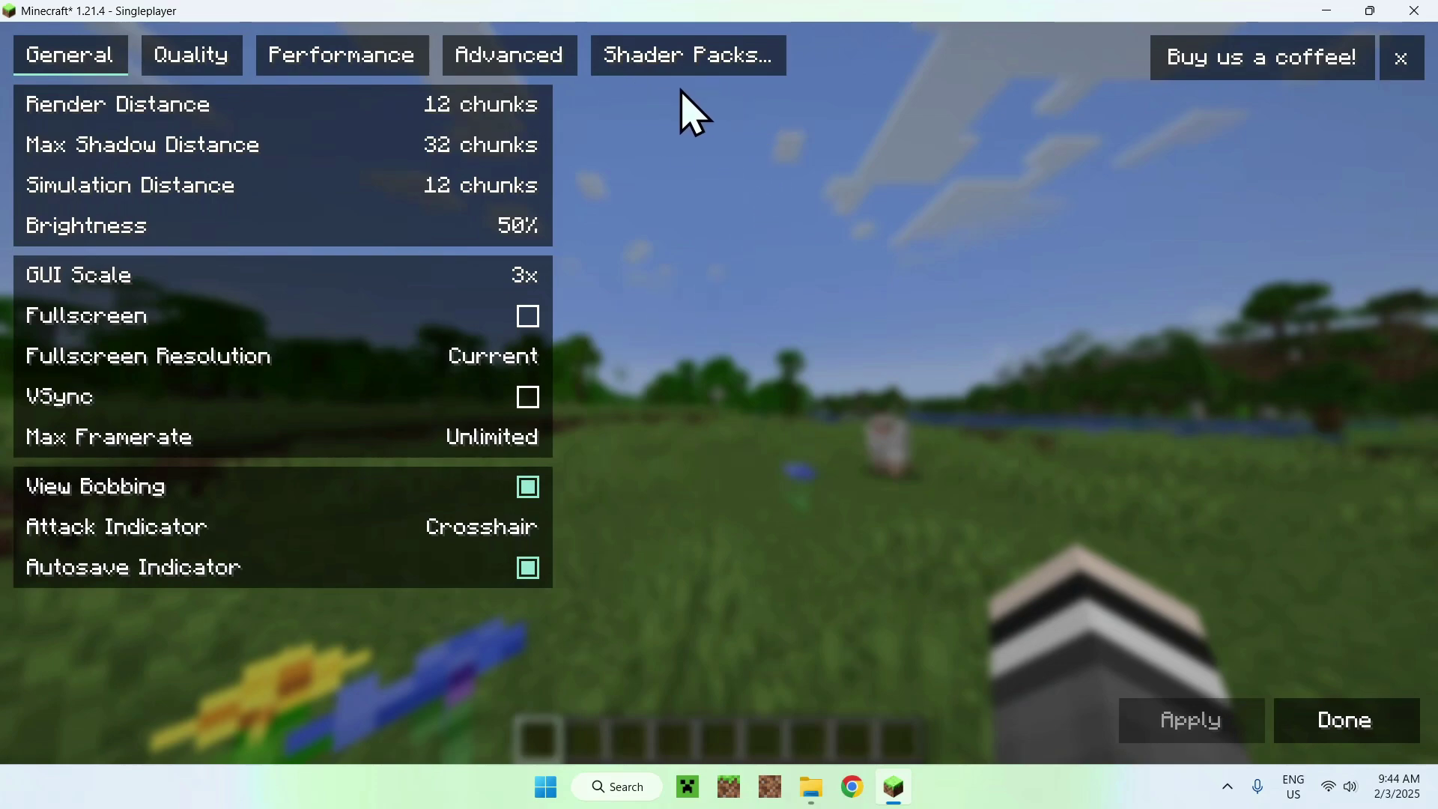
{"action": "left_click", "coordinate": [683, 66]}
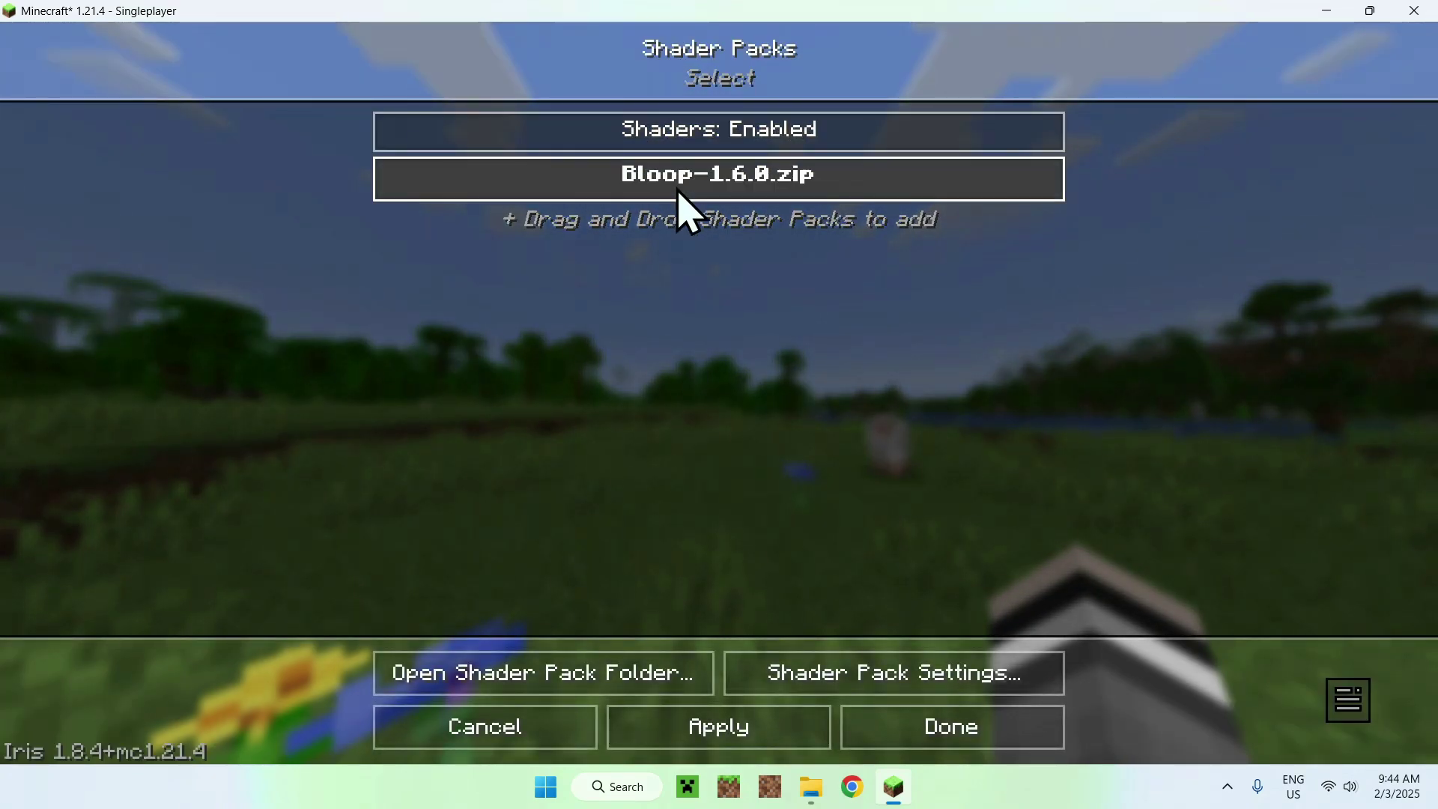
{"action": "left_click", "coordinate": [725, 722]}
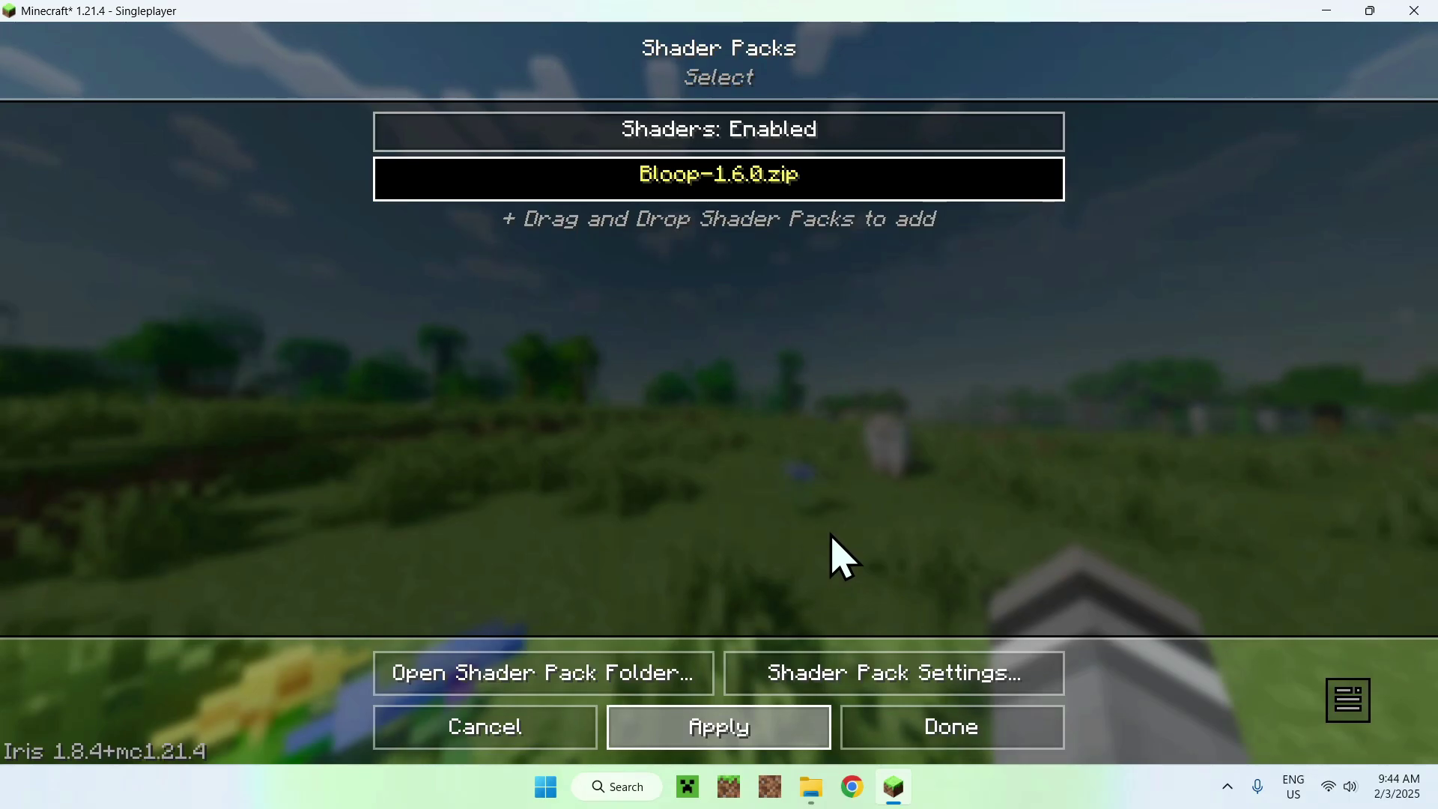
{"action": "key", "text": "Escape"}
{"action": "key", "text": "Escape"}
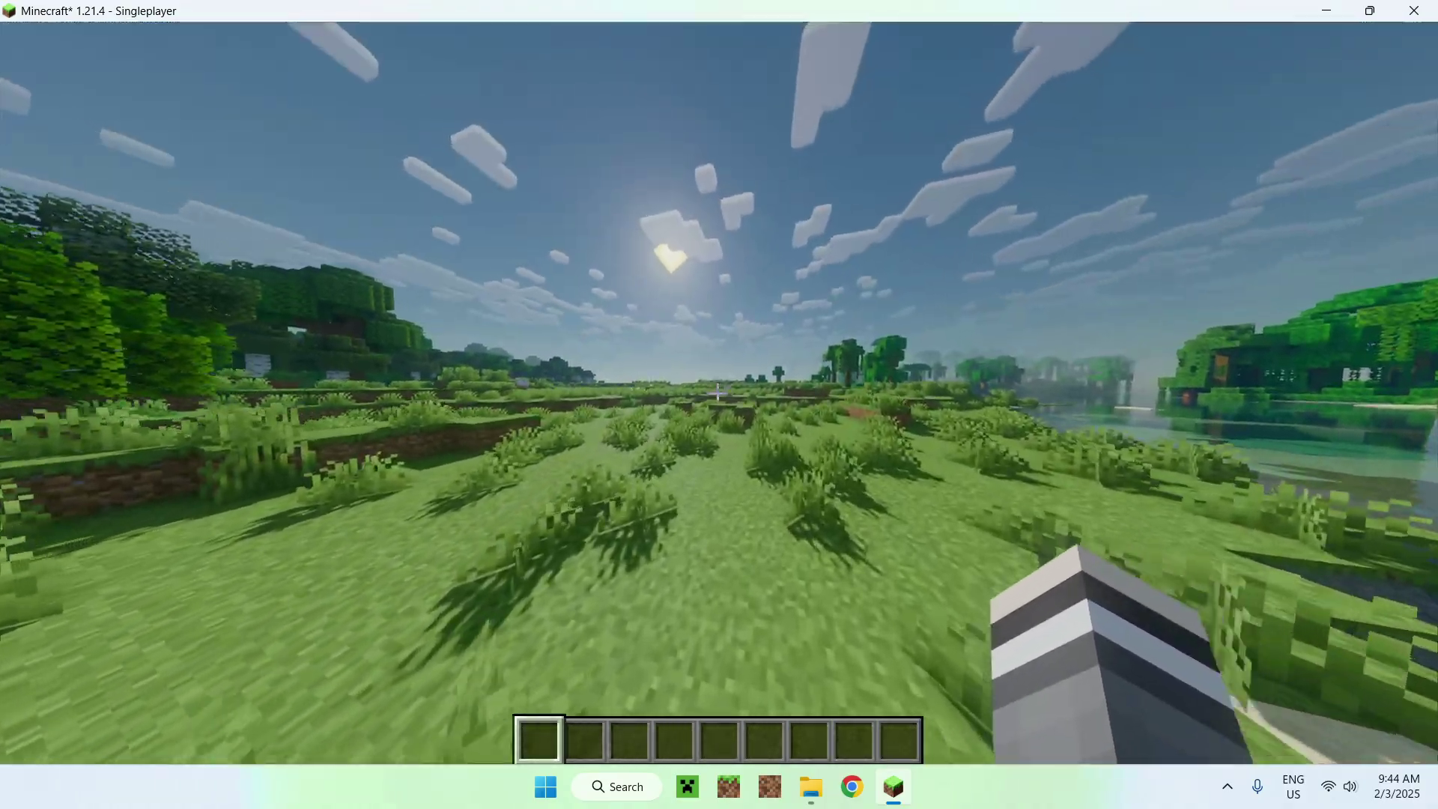
{"action": "key", "text": "w"}
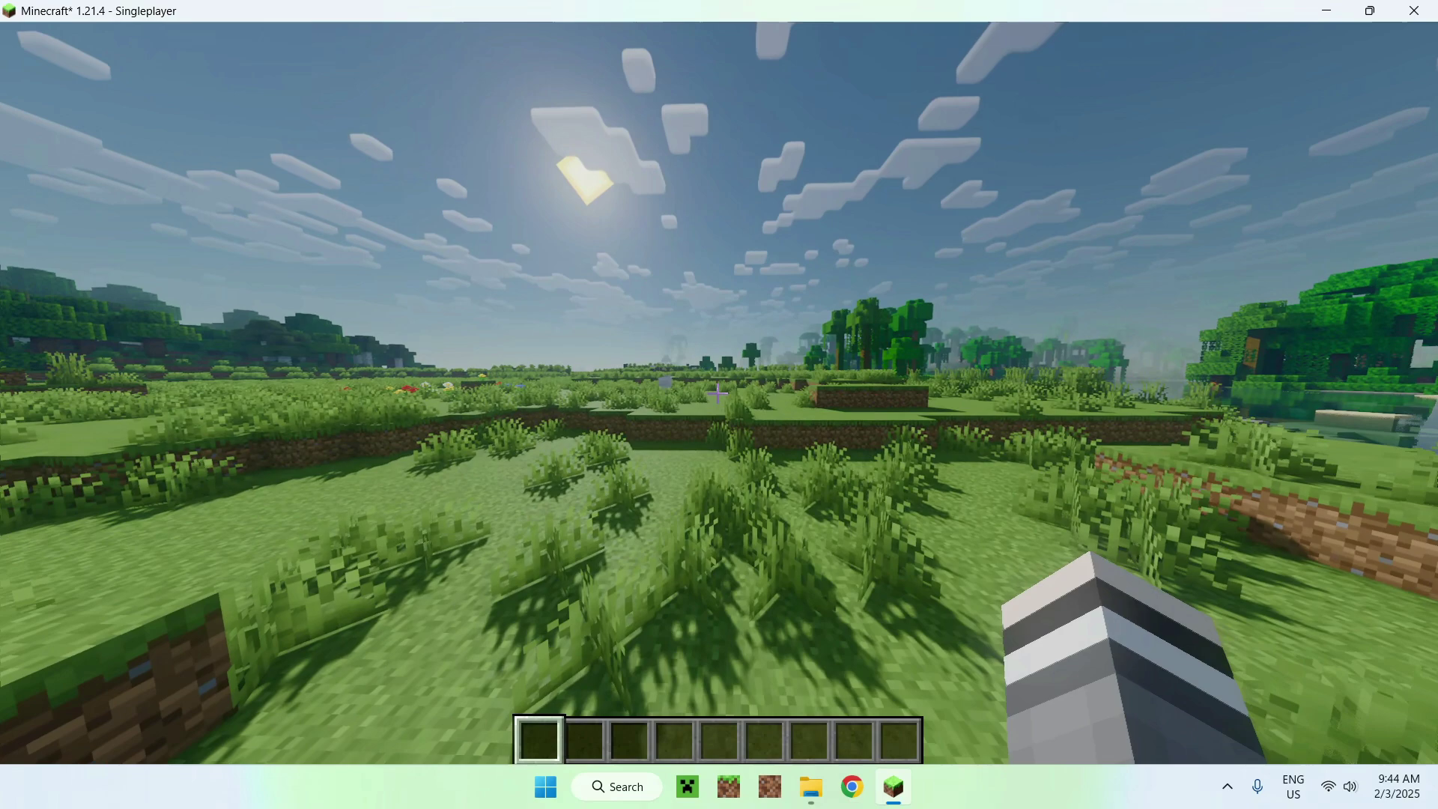
- Set the Bloop-1.6.0.zip shader pack's profile to Extreme in its settings and apply it
{"action": "key", "text": "Escape"}
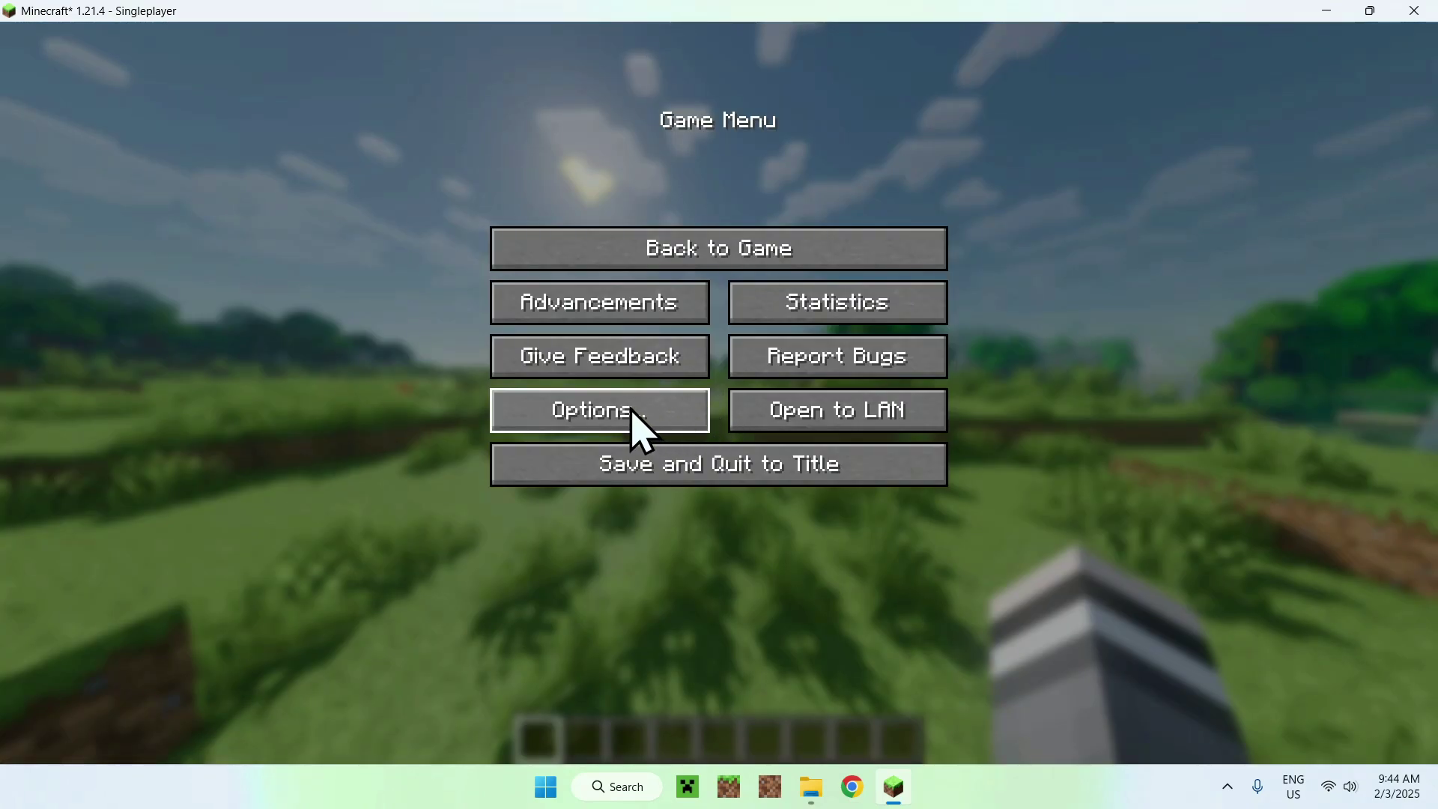
{"action": "left_click", "coordinate": [632, 413]}
{"action": "left_click", "coordinate": [514, 321]}
{"action": "left_click", "coordinate": [703, 67]}
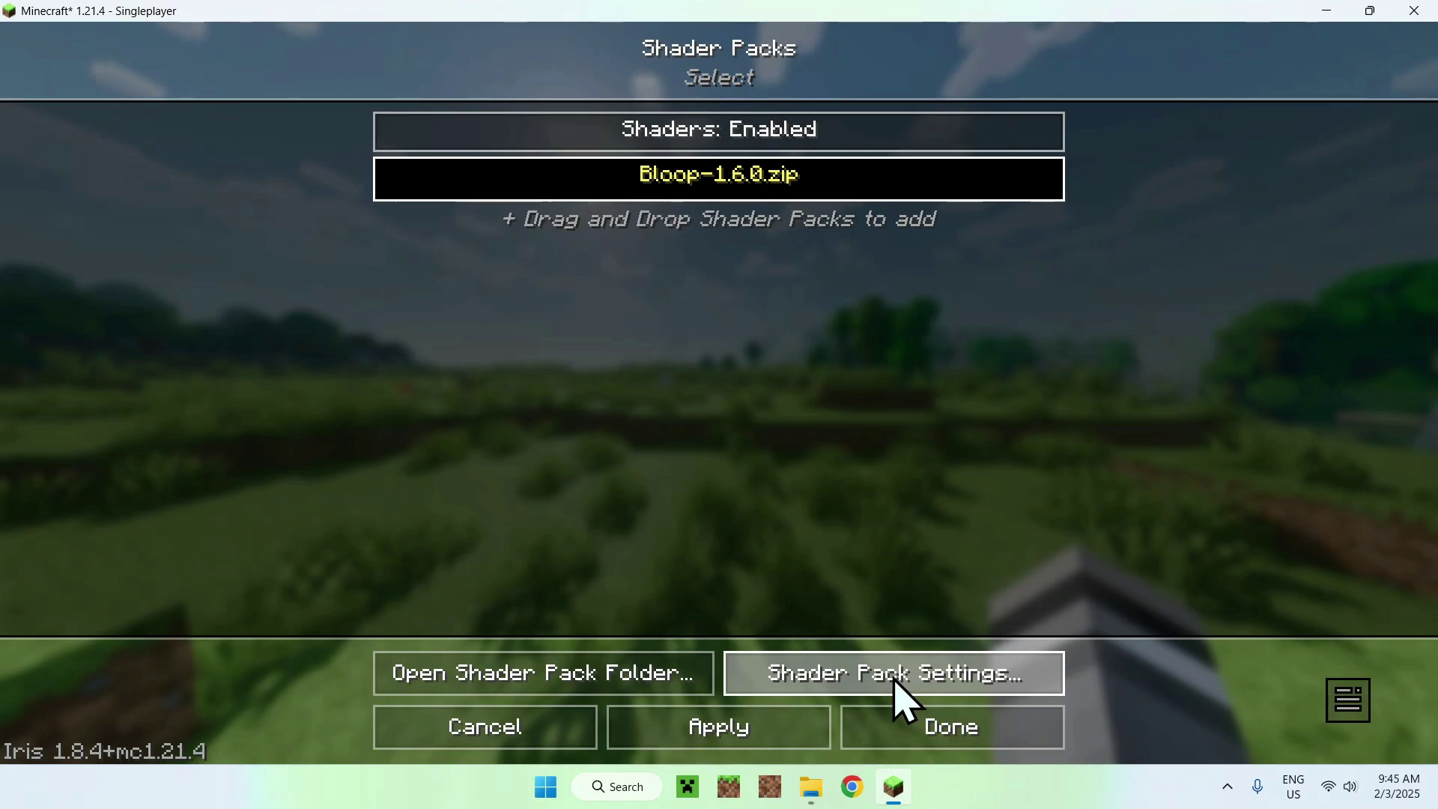
{"action": "left_click", "coordinate": [901, 700]}
{"action": "left_click", "coordinate": [825, 212]}
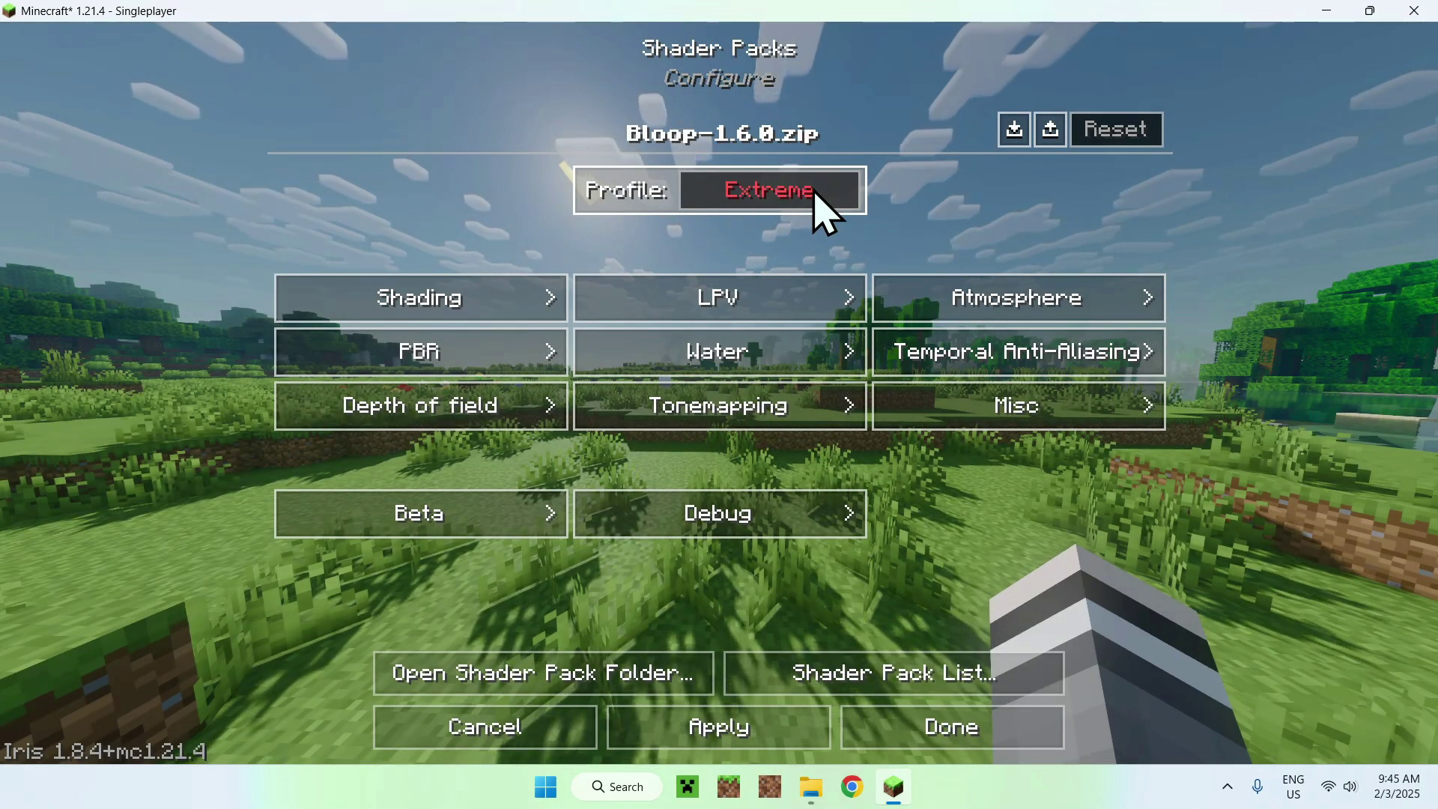
{"action": "left_click", "coordinate": [721, 730]}
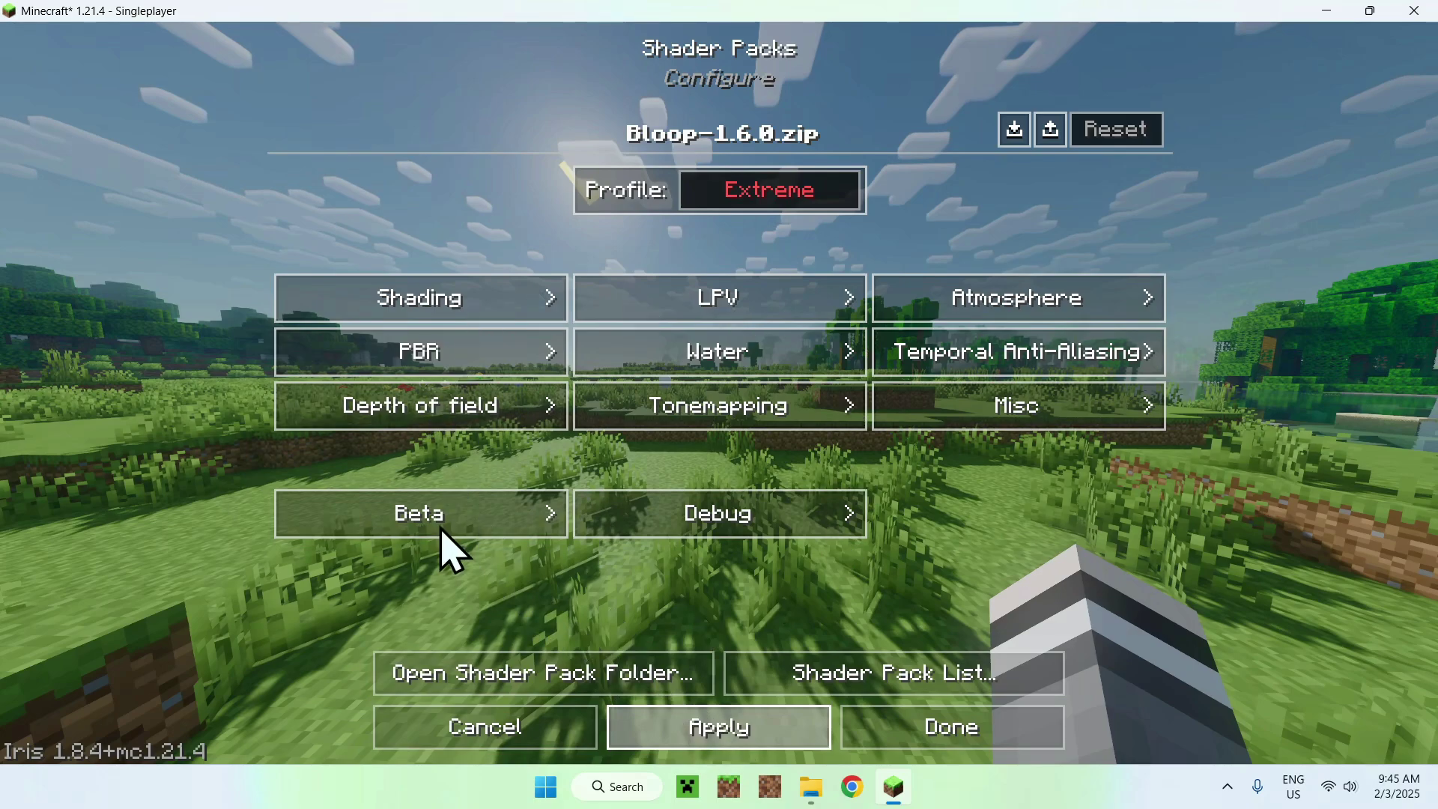